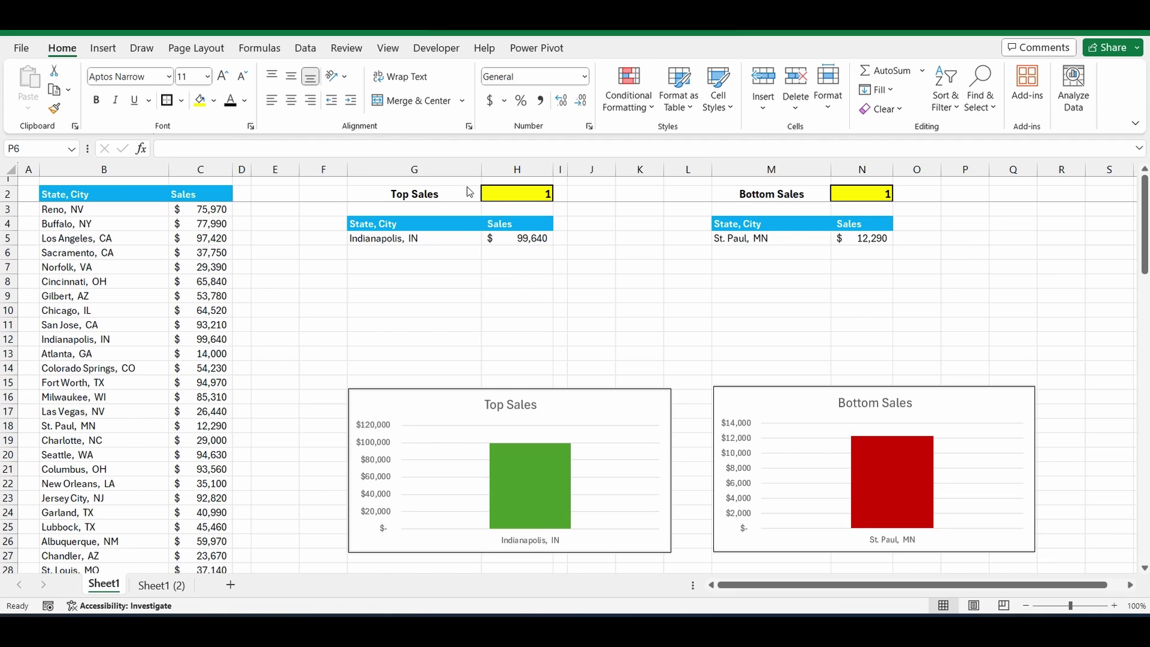
- Set the Top Sales count in H2 to 5, after briefly trying 10
{"action": "left_click", "coordinate": [513, 194]}
{"action": "type", "text": "10"}
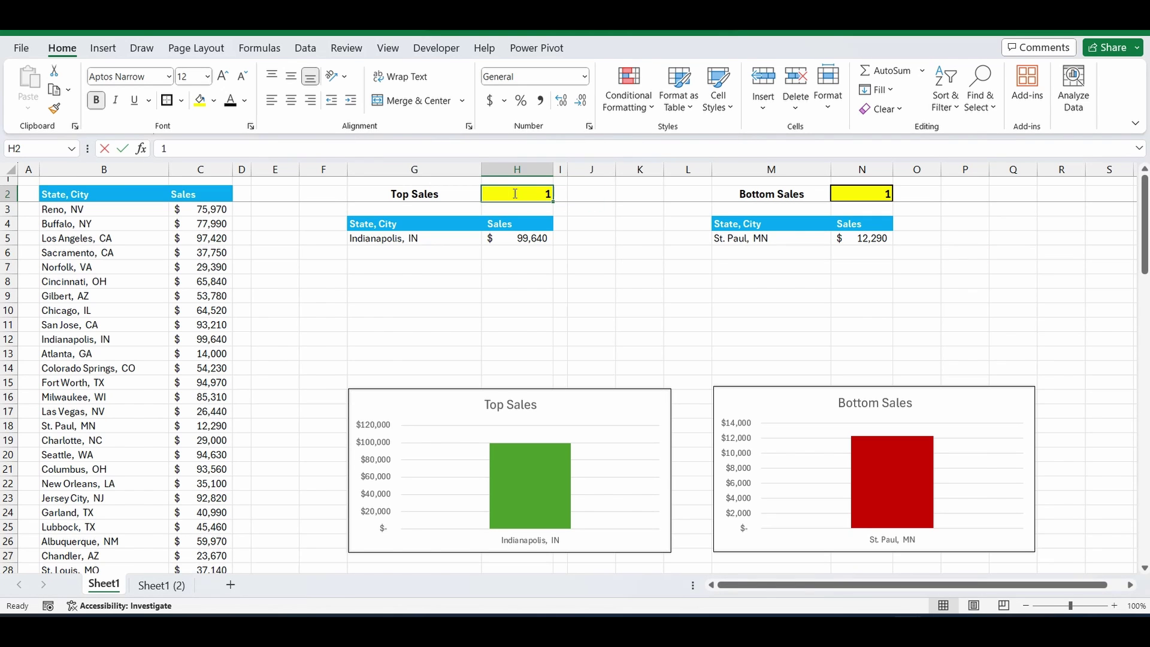
{"action": "key", "text": "Return"}
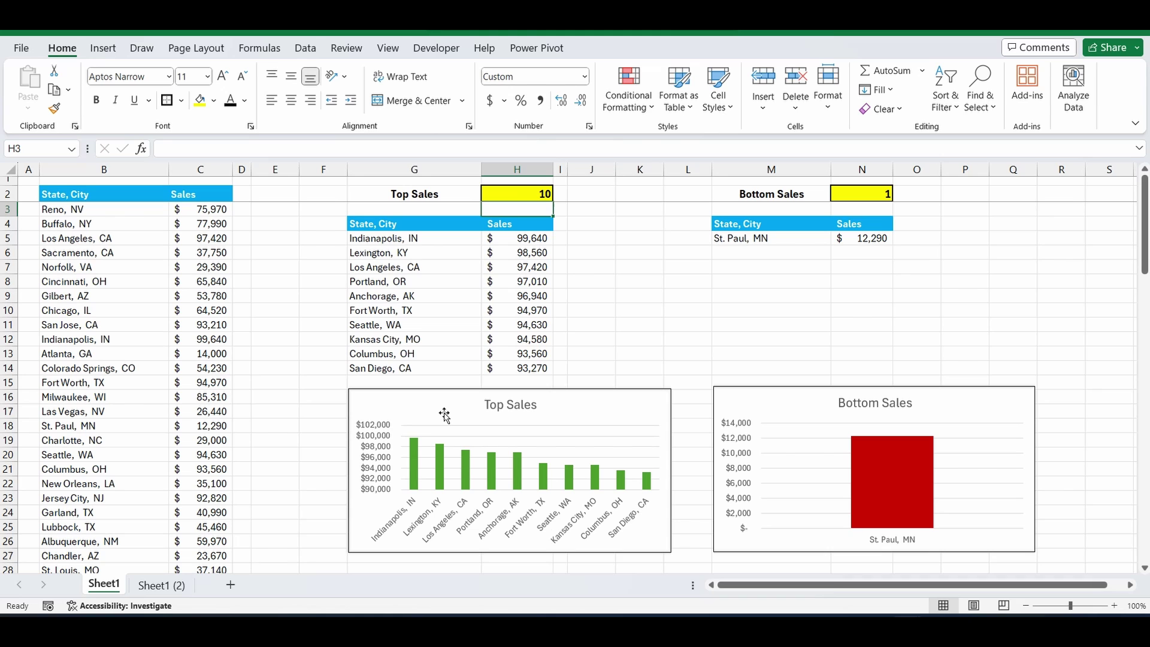
{"action": "left_click", "coordinate": [524, 193]}
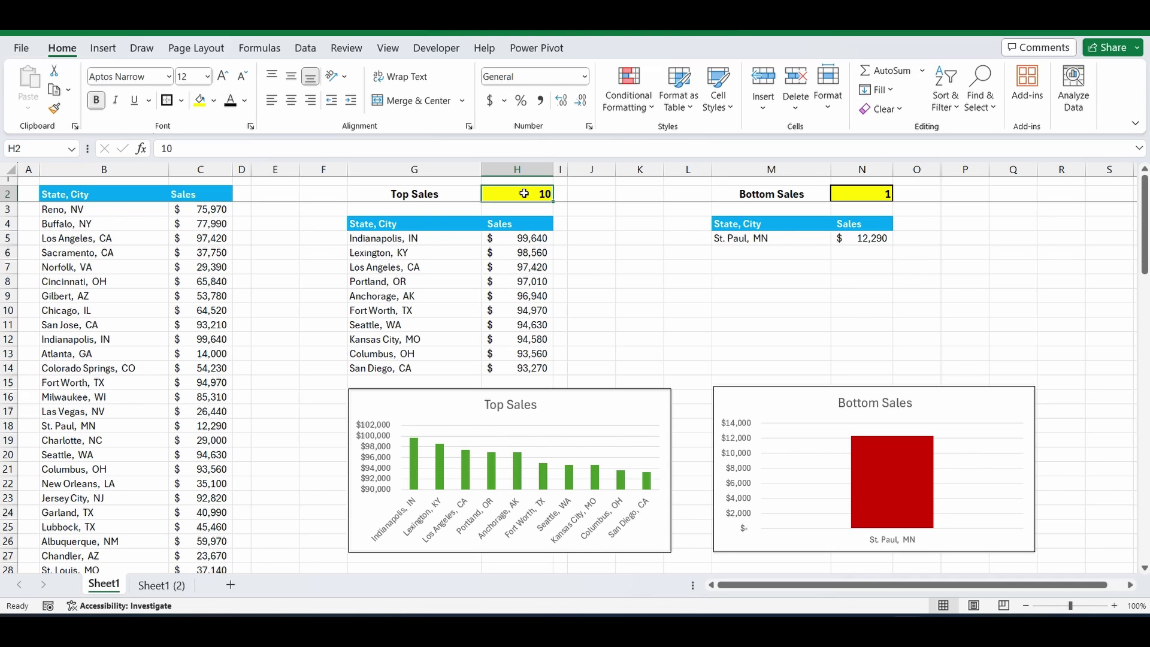
{"action": "type", "text": "5"}
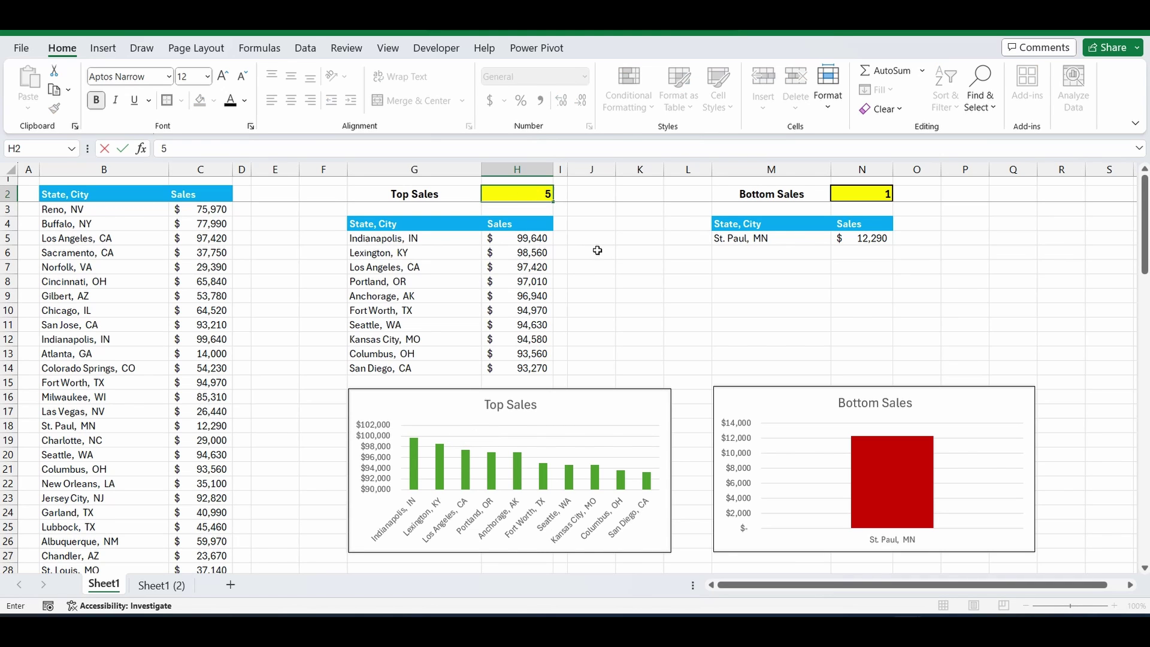
{"action": "left_click", "coordinate": [597, 249]}
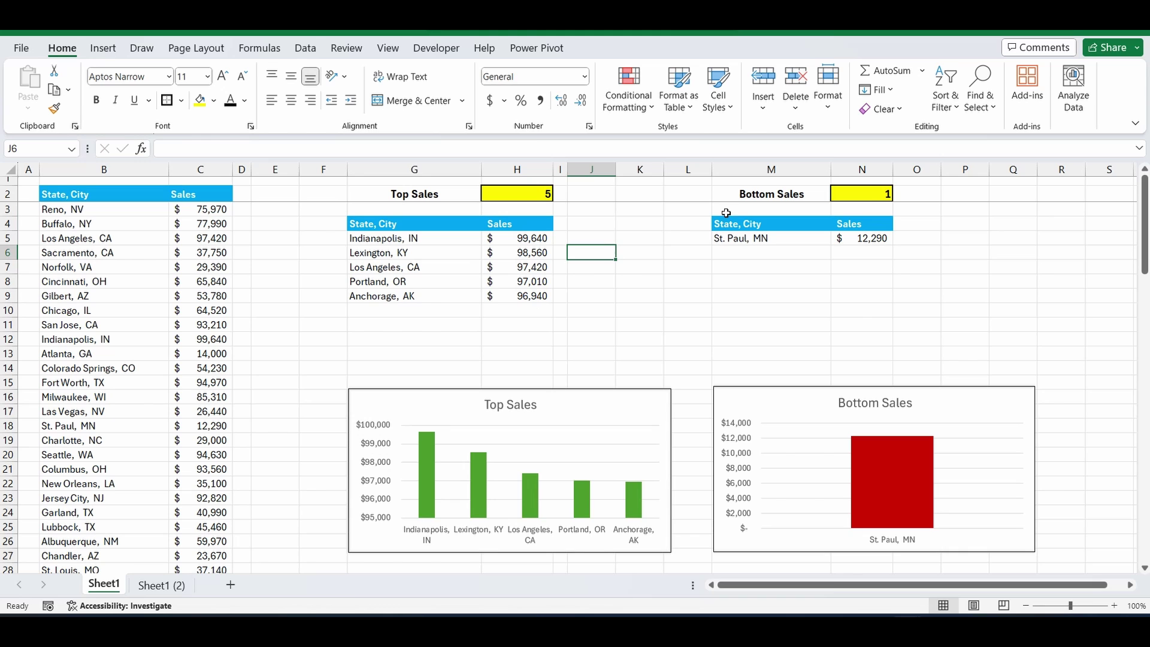
- Set the Bottom Sales count in N2 to 8, after first trying 10
{"action": "left_click", "coordinate": [861, 193]}
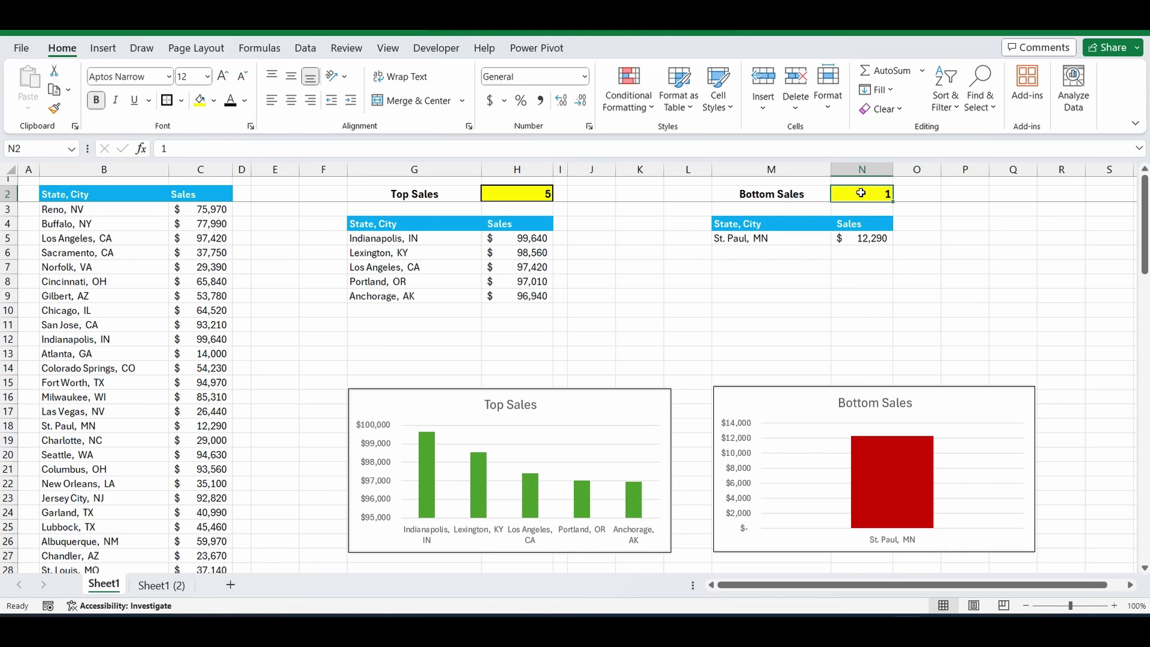
{"action": "type", "text": "10"}
{"action": "key", "text": "Return"}
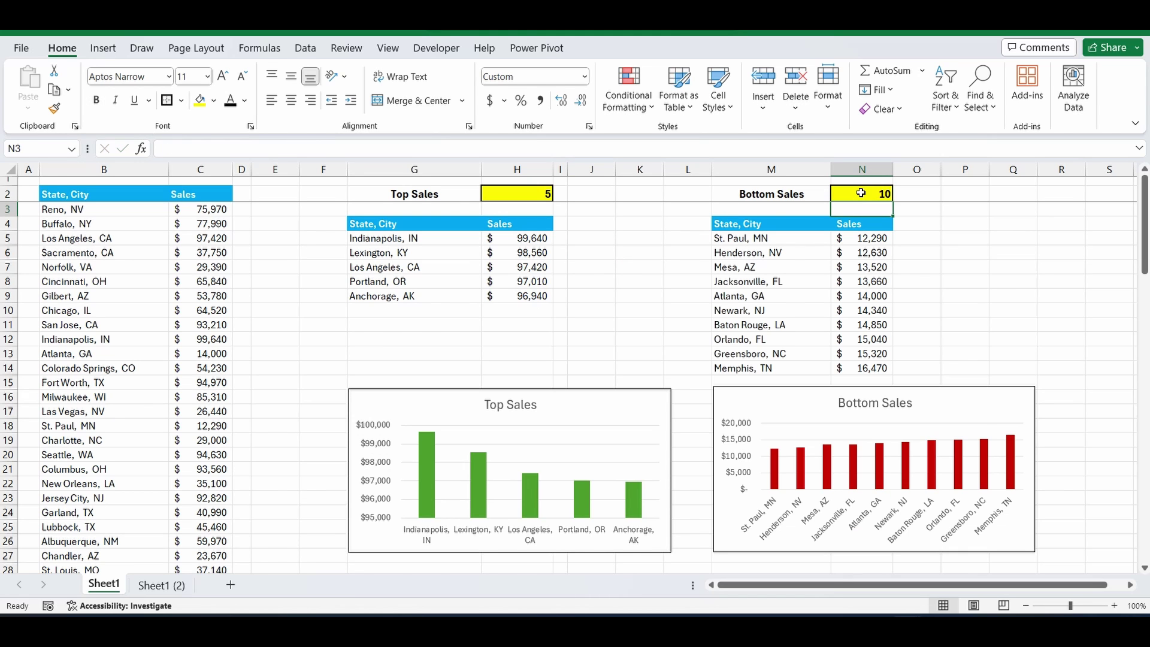
{"action": "left_click", "coordinate": [861, 193]}
{"action": "type", "text": "8"}
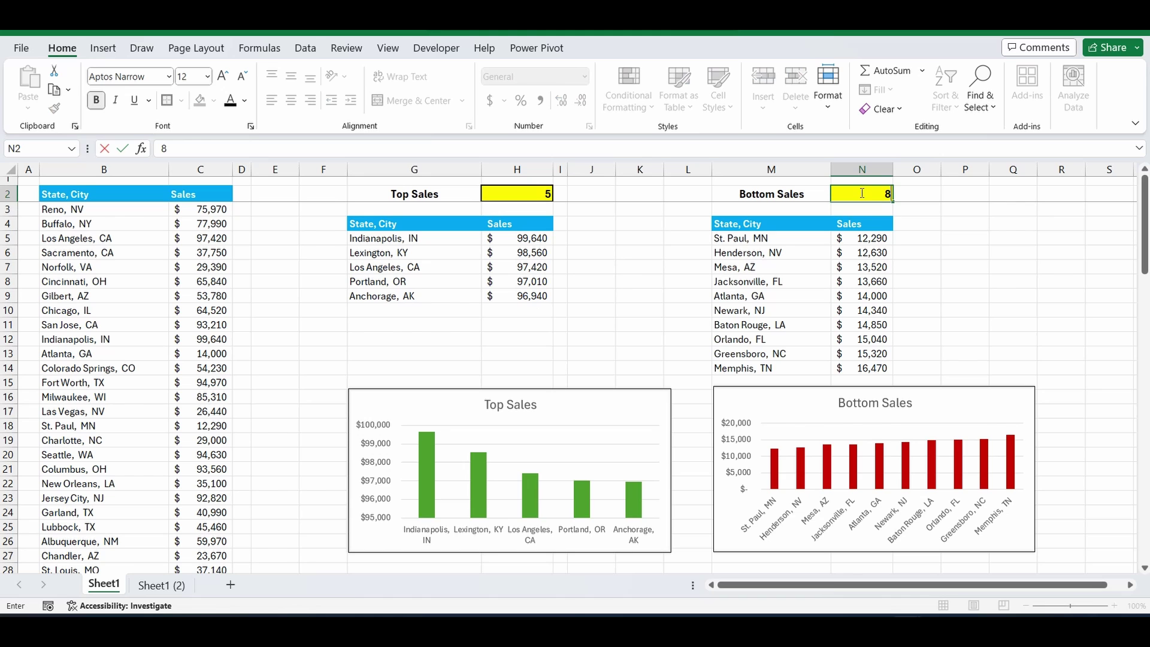
{"action": "key", "text": "Return"}
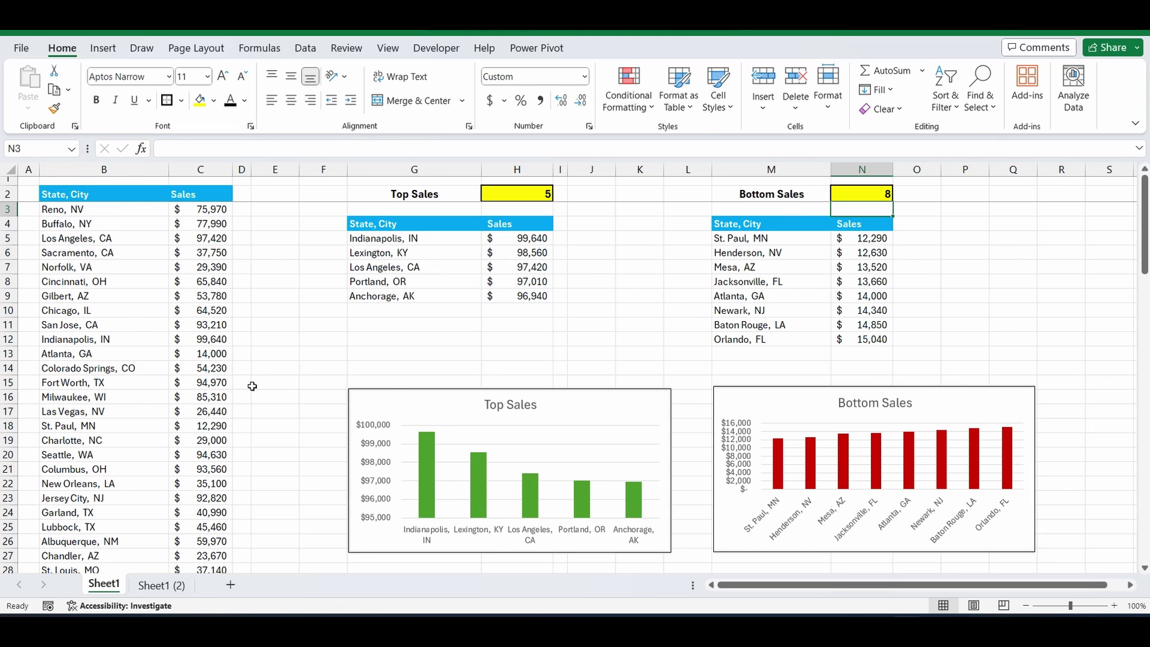
- Change Atlanta, GA's sales in C13 to 100,000 and check its bar in the chart
{"action": "left_click", "coordinate": [216, 353]}
{"action": "type", "text": "10"}
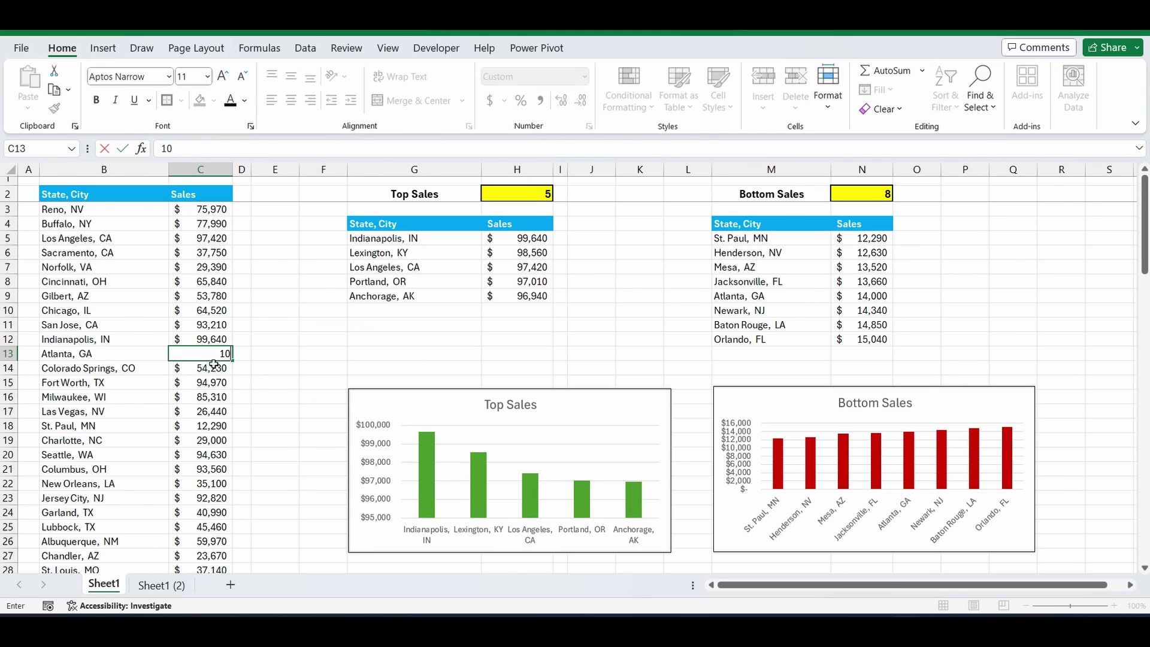
{"action": "type", "text": "0000"}
{"action": "key", "text": "Return"}
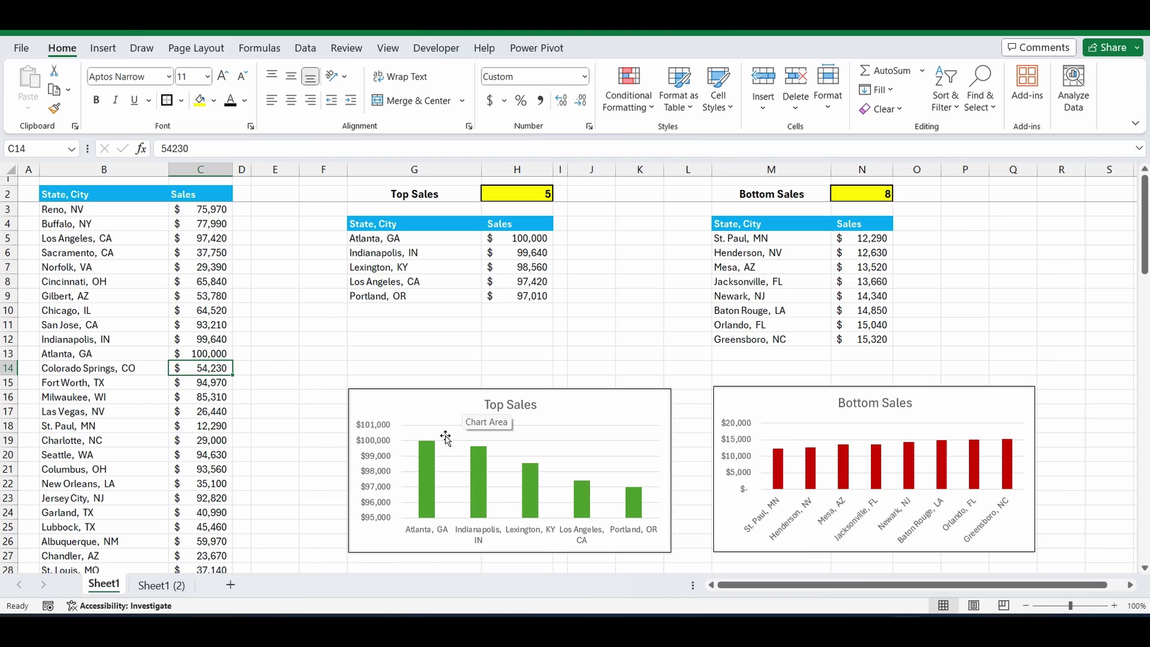
{"action": "mouse_move", "coordinate": [426, 492]}
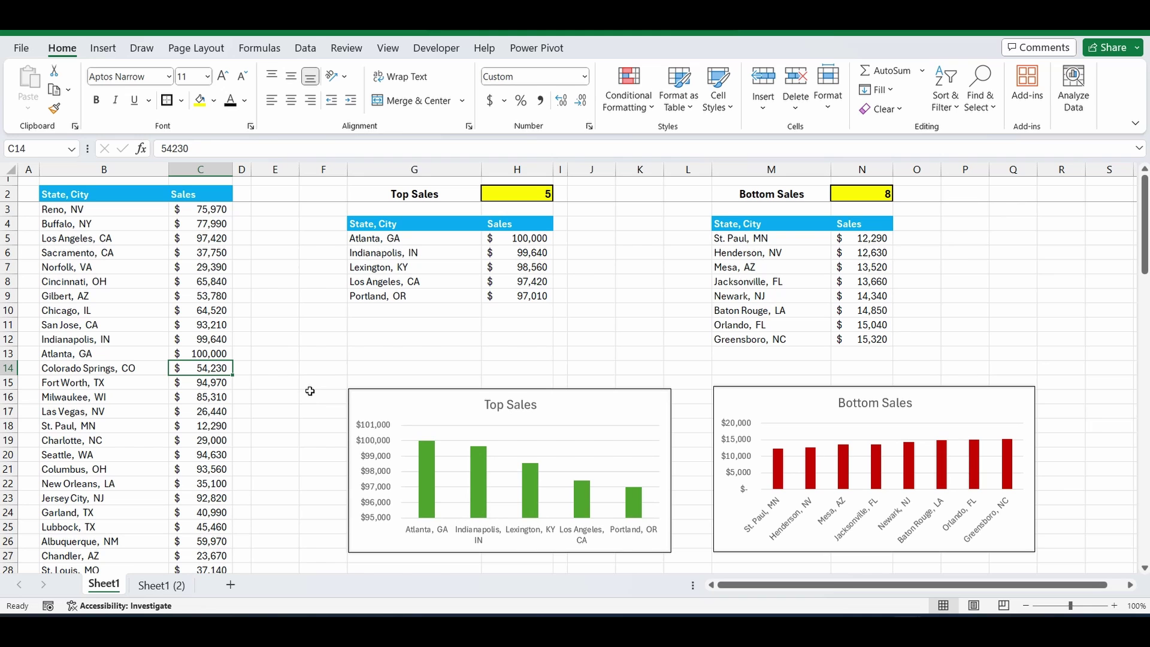
- On Sheet1 (2), enter =TAKE(B3:C97,10) in F7 to list the first ten data rows
{"action": "left_click", "coordinate": [174, 585]}
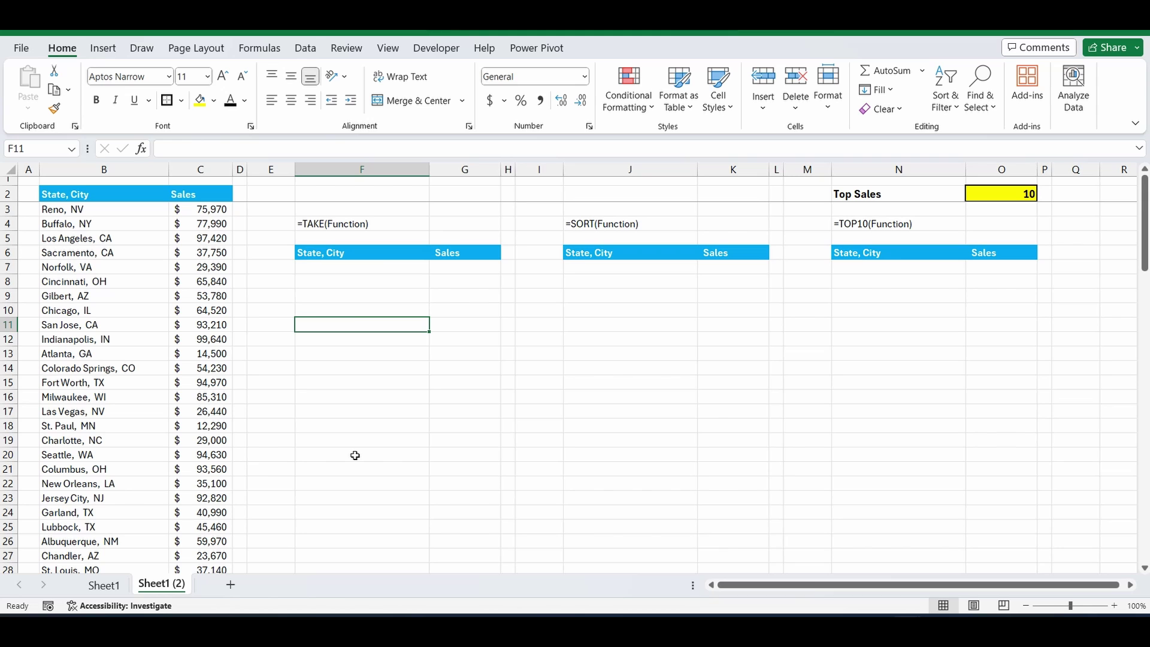
{"action": "left_click", "coordinate": [338, 267]}
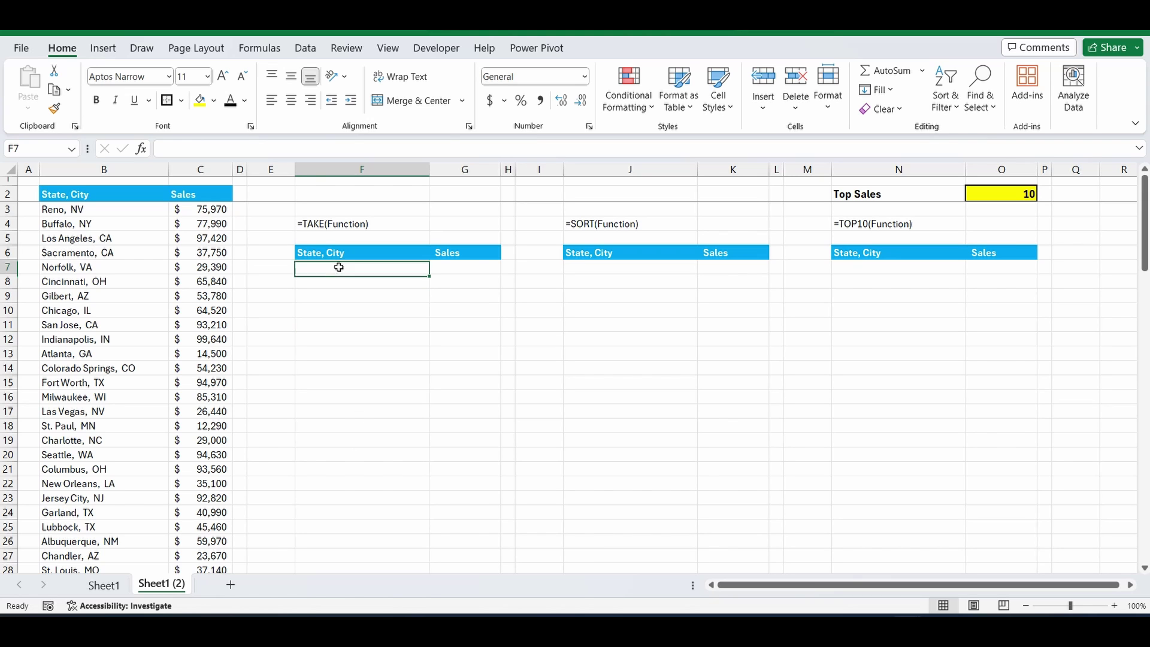
{"action": "type", "text": "=t"}
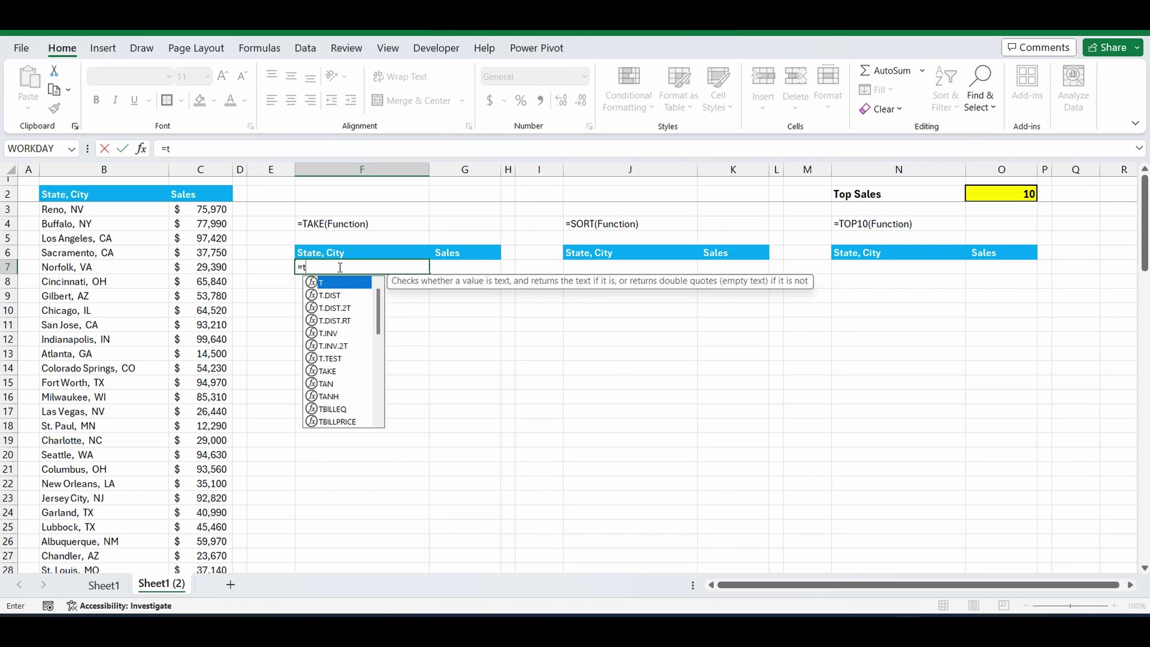
{"action": "type", "text": "ake("}
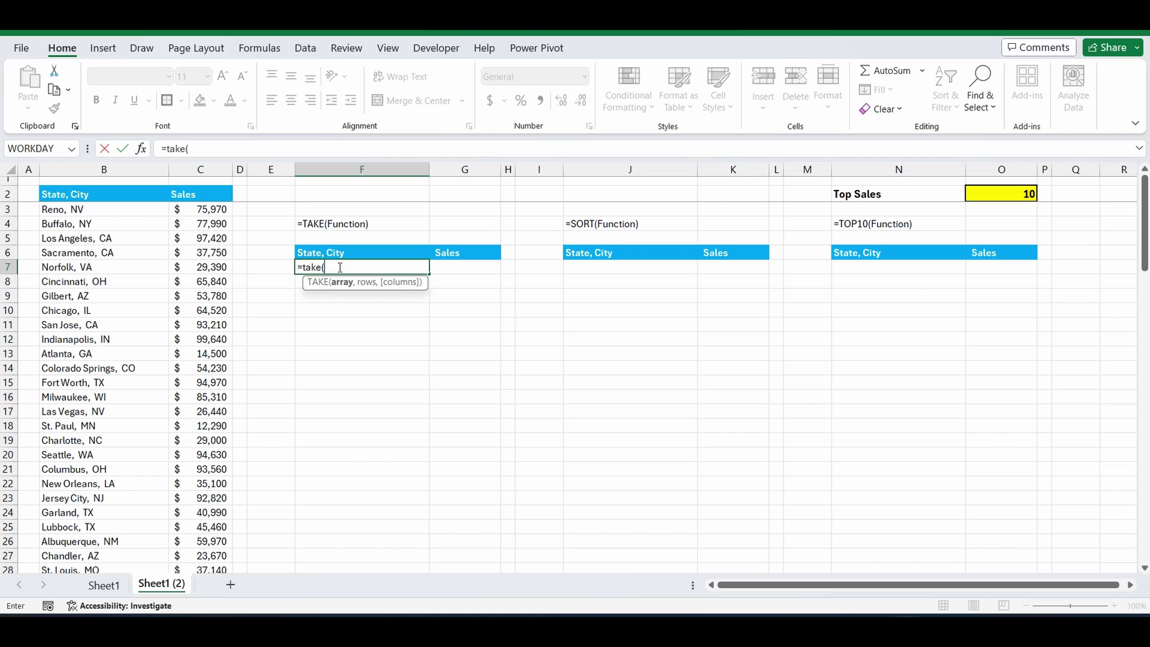
{"action": "left_click_drag", "start_coordinate": [84, 208], "coordinate": [223, 210]}
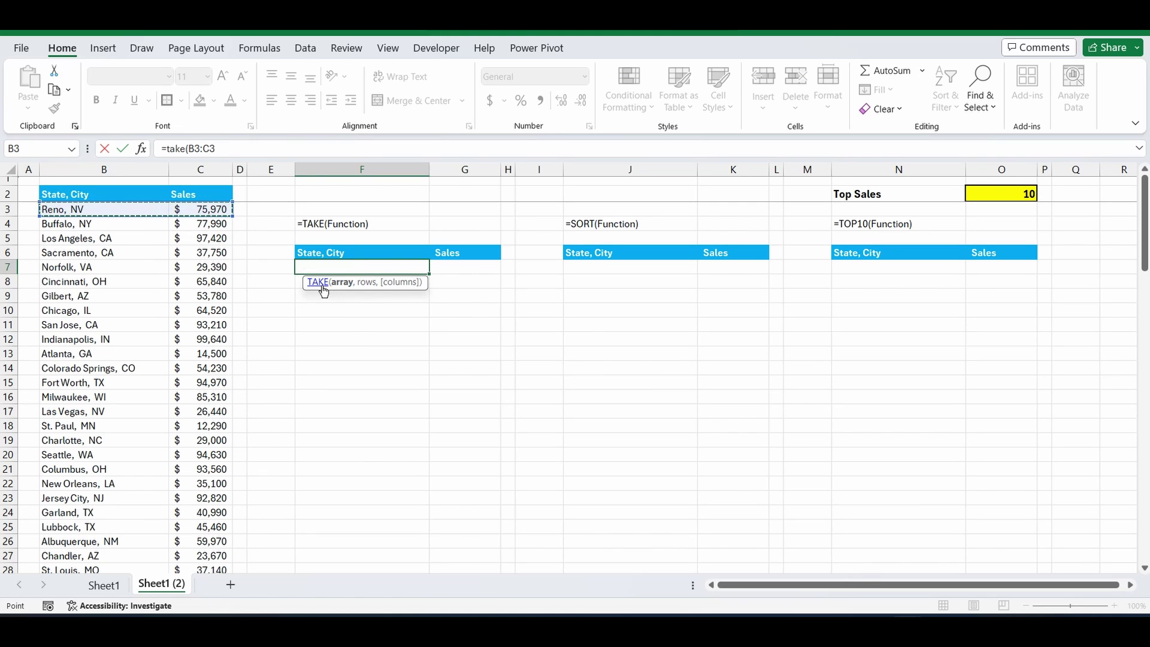
{"action": "key", "text": "ctrl+shift+Down"}
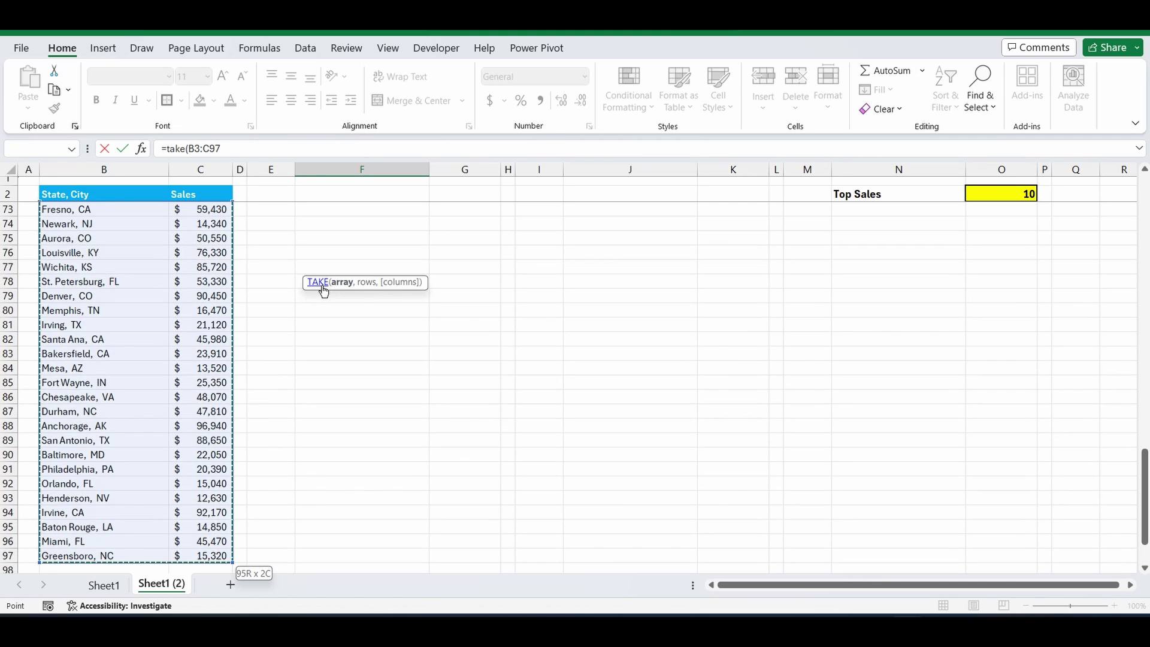
{"action": "left_click", "coordinate": [230, 150]}
{"action": "type", "text": ","}
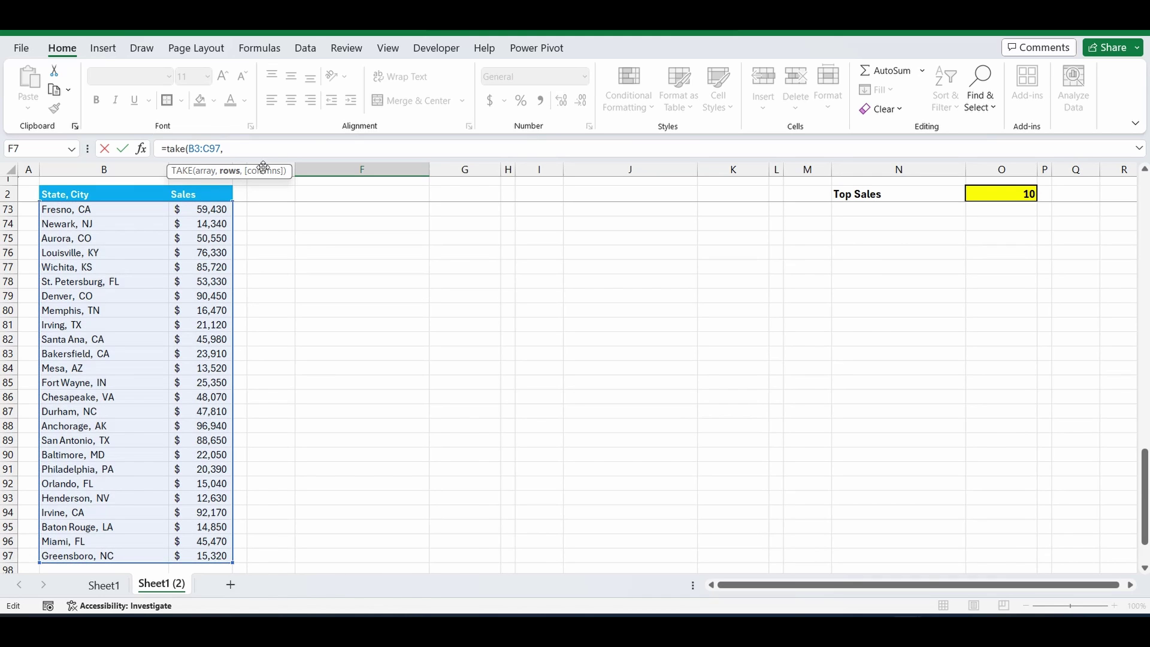
{"action": "scroll", "coordinate": [329, 256], "scroll_direction": "up", "scroll_amount": 15}
{"action": "scroll", "coordinate": [329, 257], "scroll_direction": "up", "scroll_amount": 8}
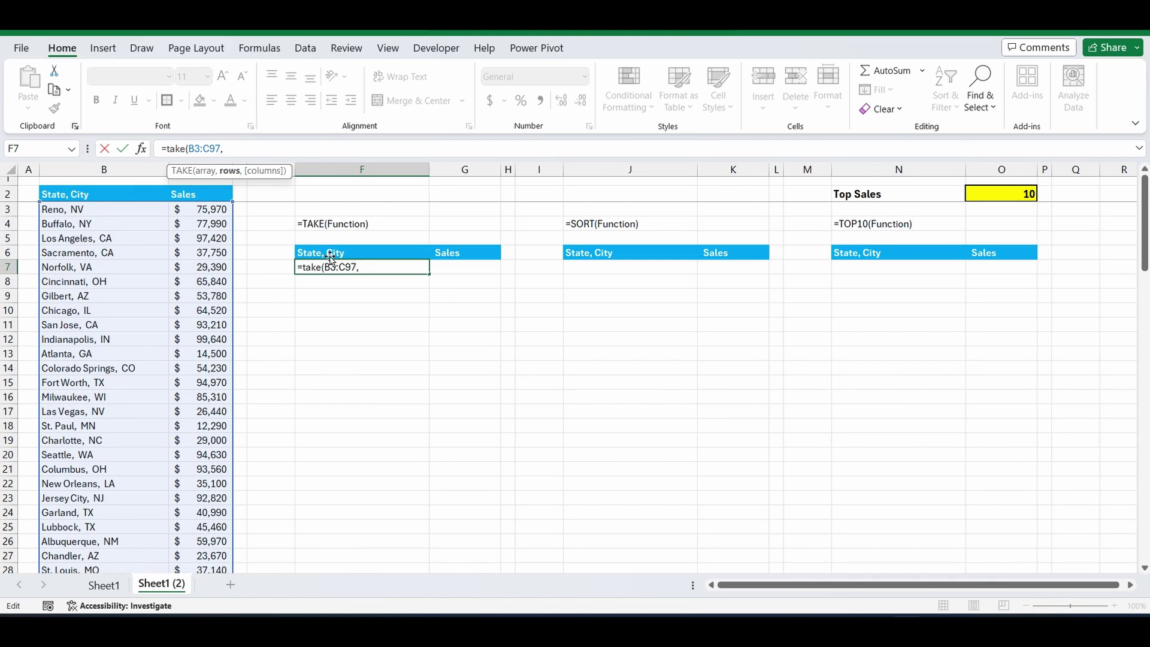
{"action": "type", "text": "10)"}
{"action": "key", "text": "Return"}
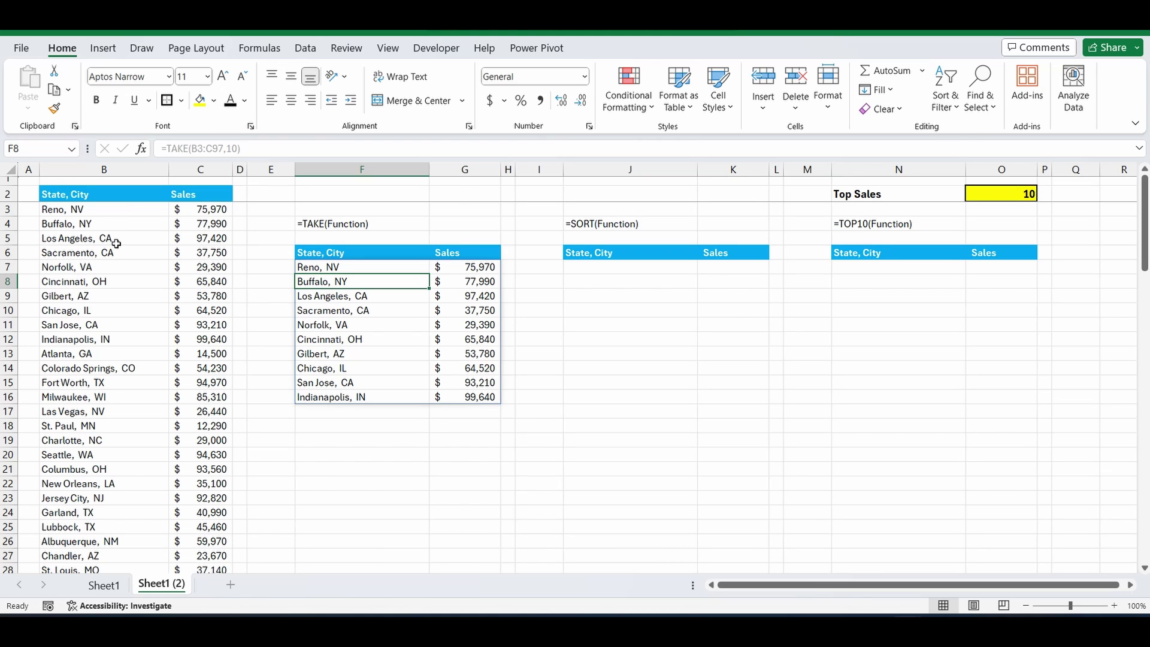
- Enter =SORT(B3:C97,2,-1) in J7 to list all cities by sales, highest first
{"action": "left_click", "coordinate": [630, 267]}
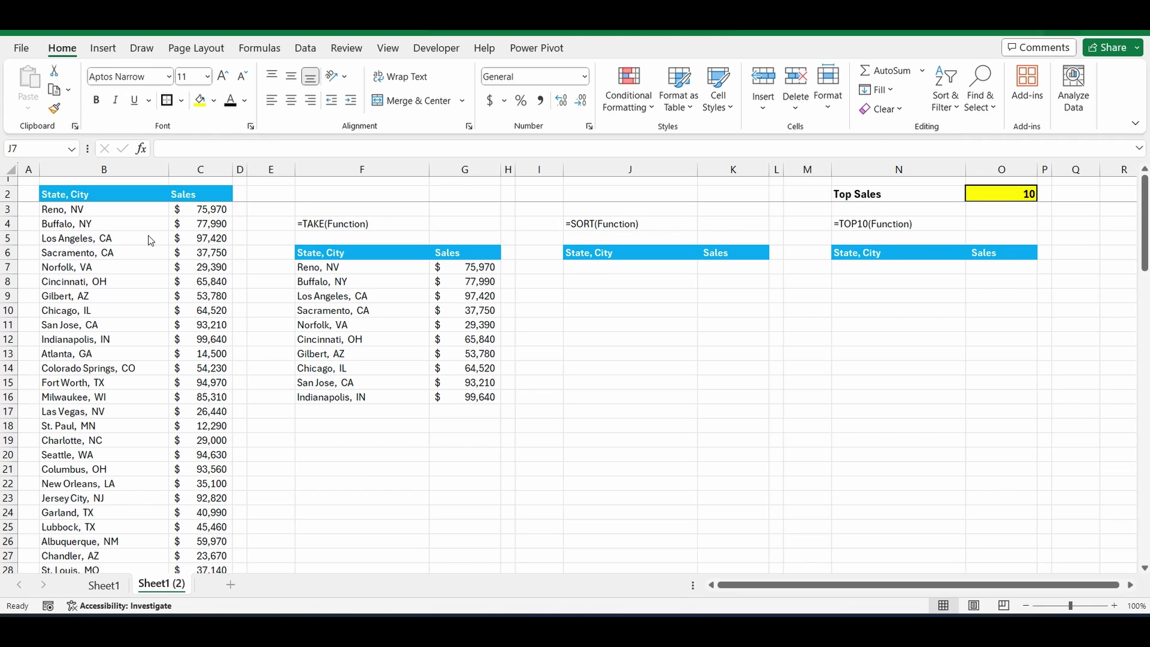
{"action": "left_click", "coordinate": [607, 269]}
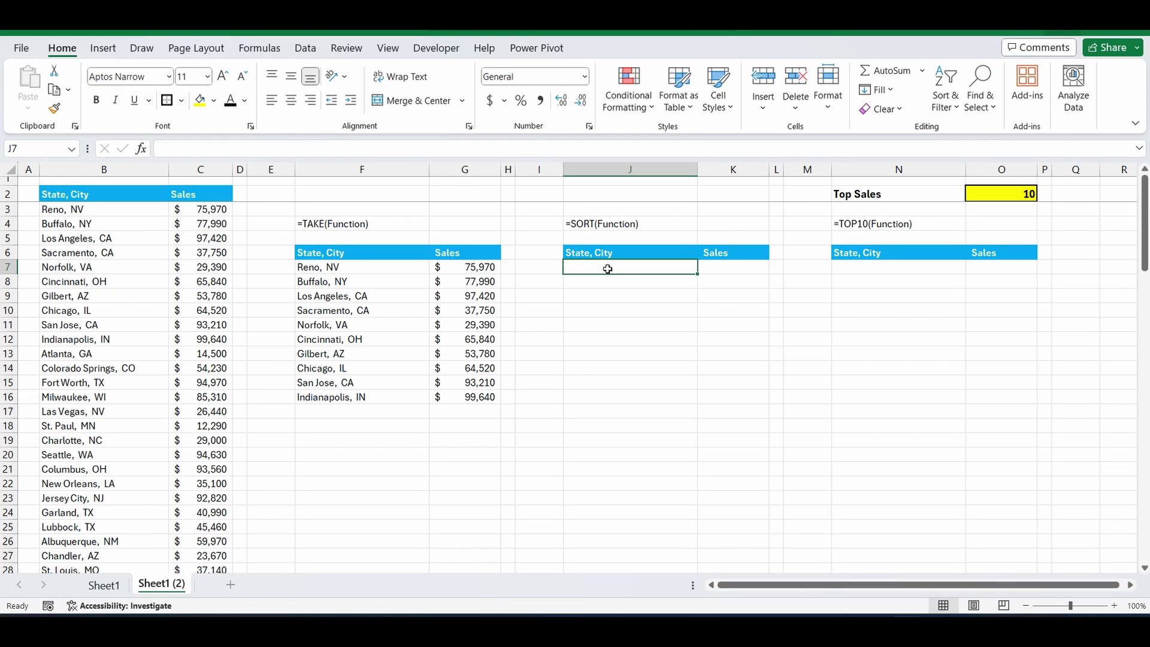
{"action": "type", "text": "="}
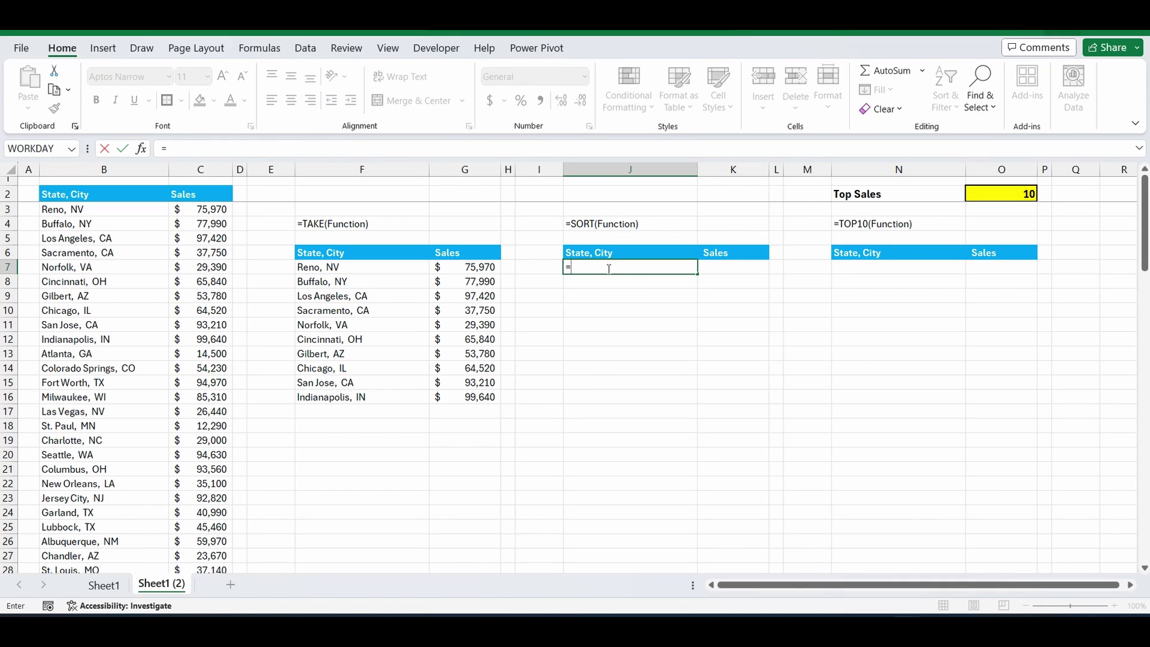
{"action": "type", "text": "sort("}
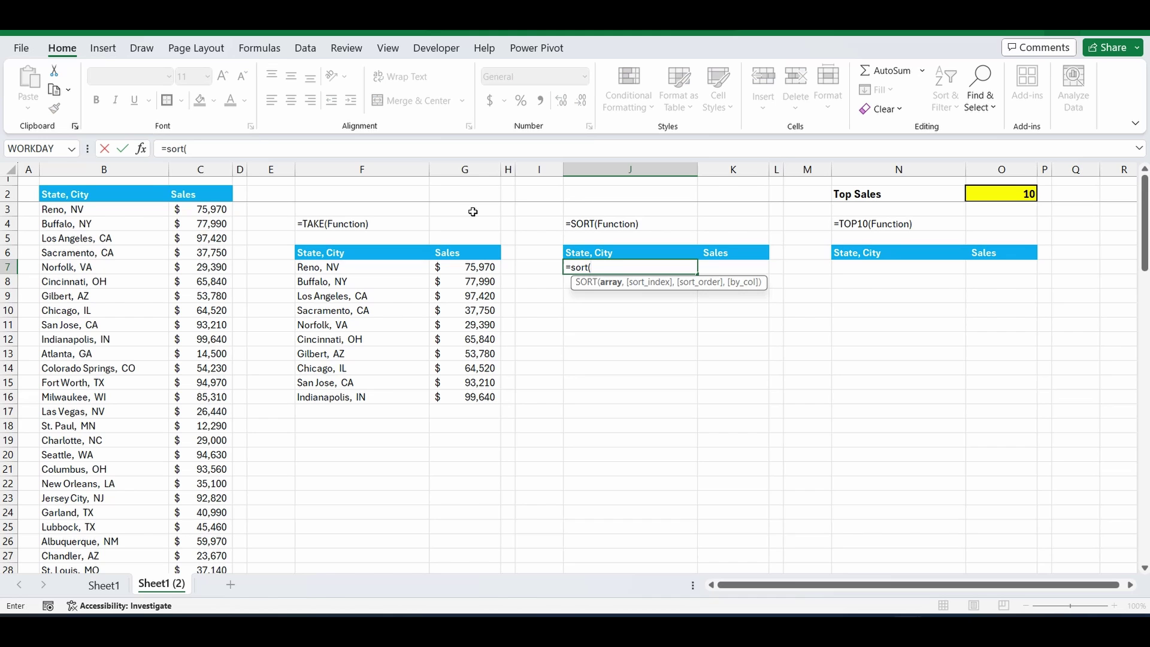
{"action": "left_click_drag", "start_coordinate": [138, 213], "coordinate": [207, 206]}
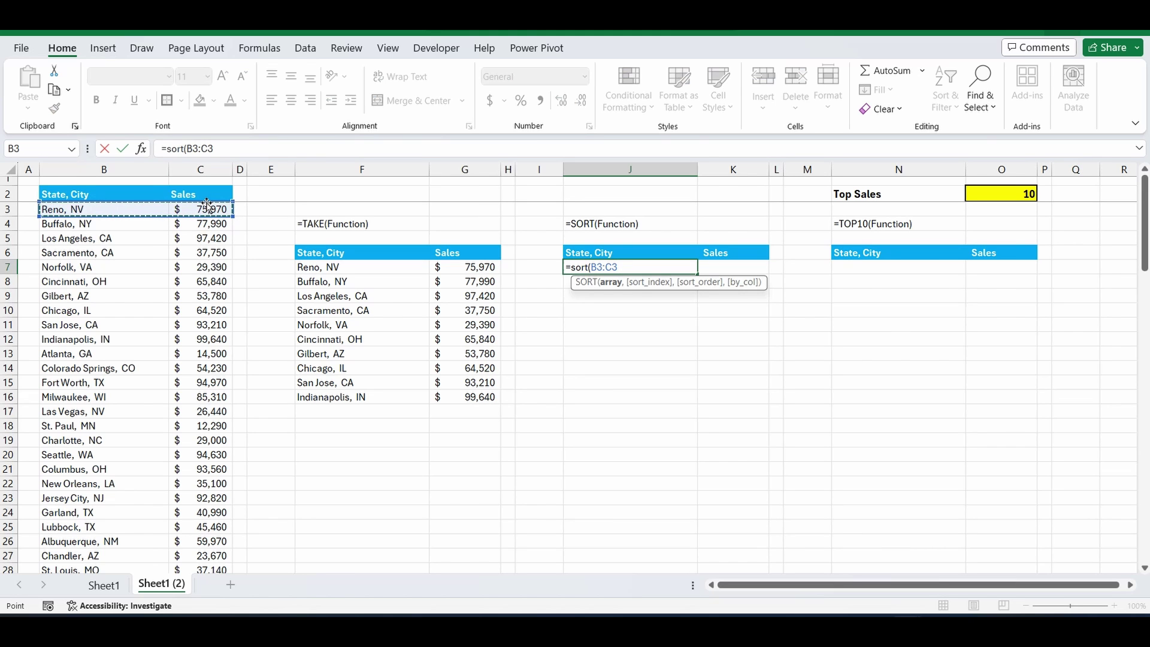
{"action": "key", "text": "ctrl+shift+Down"}
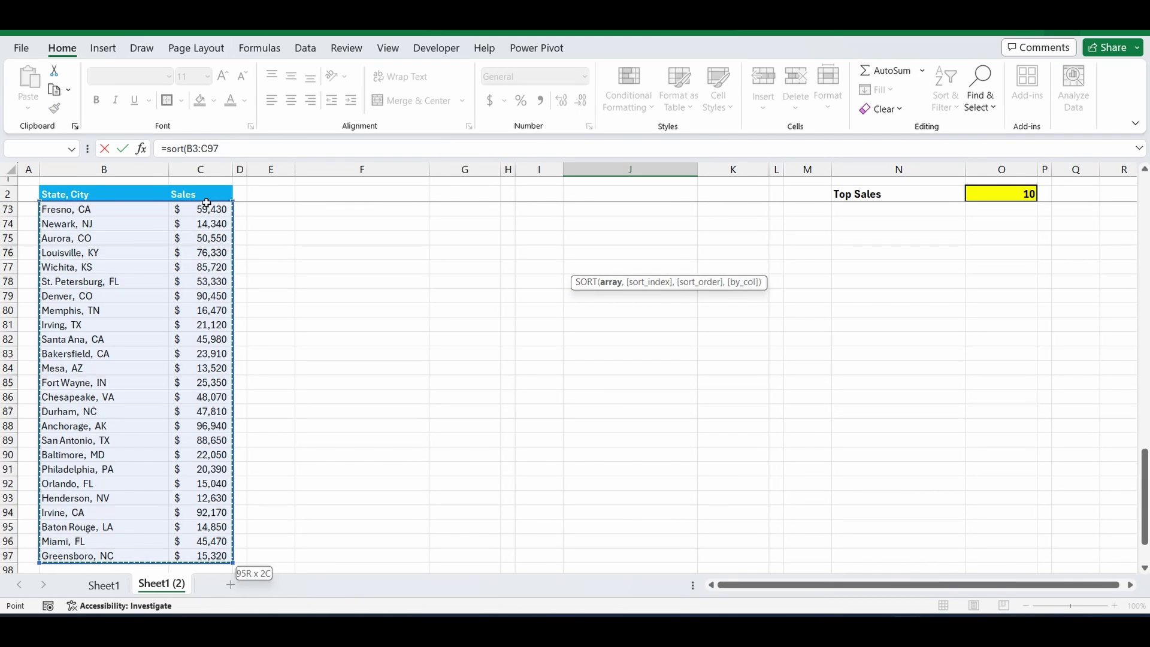
{"action": "type", "text": ","}
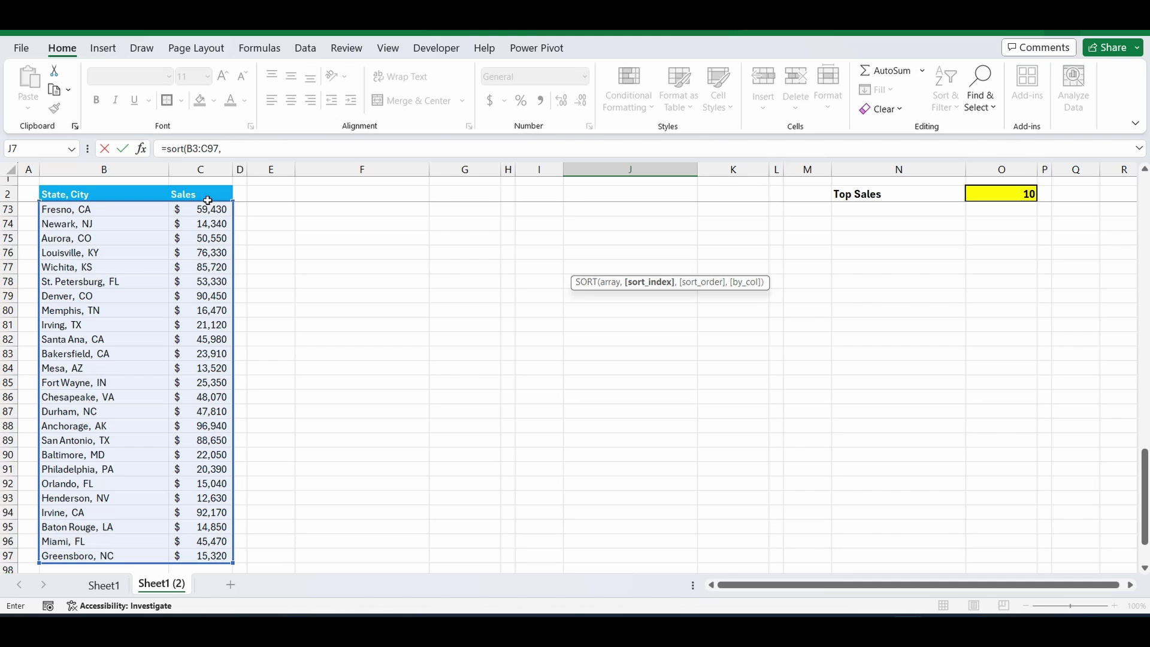
{"action": "scroll", "coordinate": [485, 318], "scroll_direction": "up", "scroll_amount": 20}
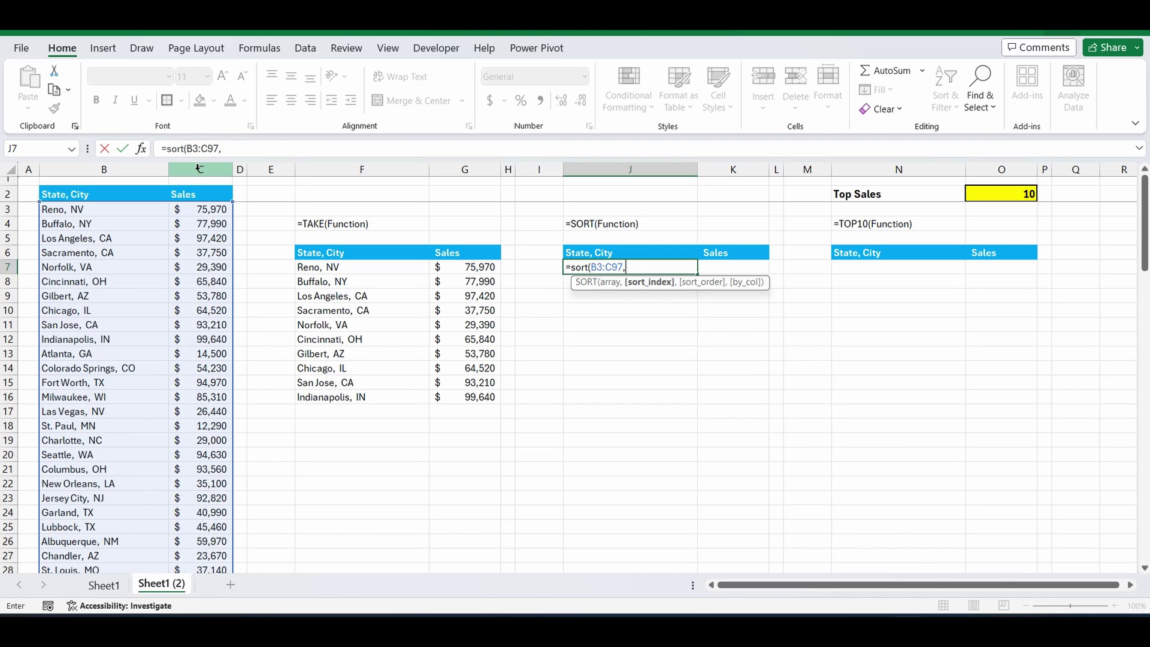
{"action": "type", "text": "2,"}
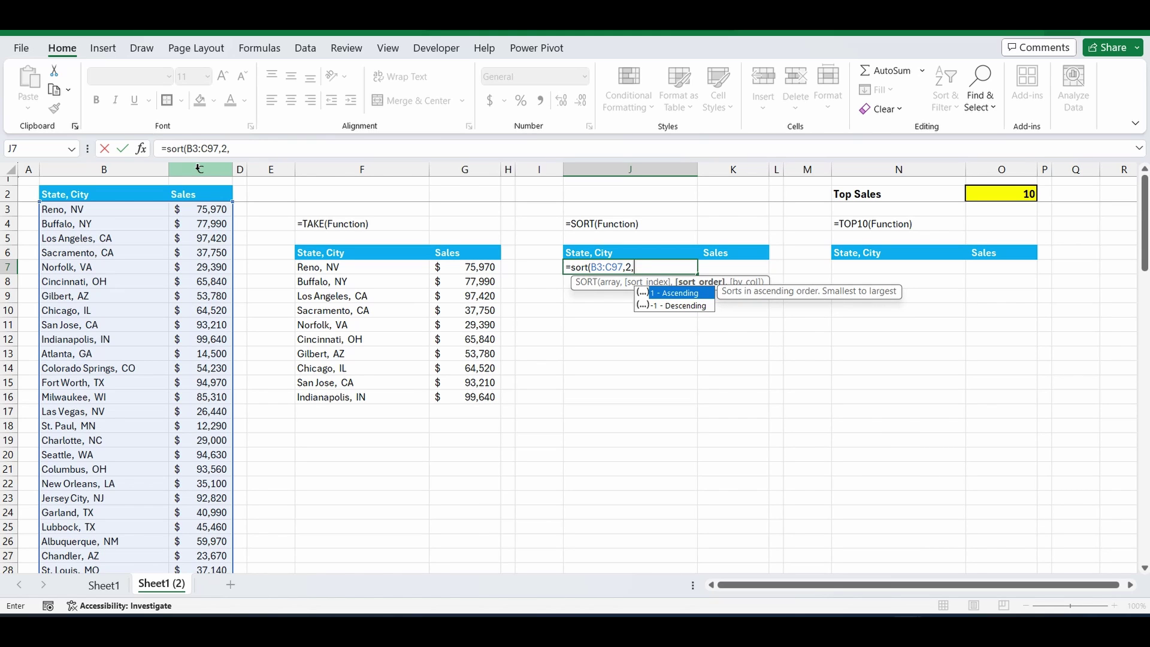
{"action": "type", "text": "-1"}
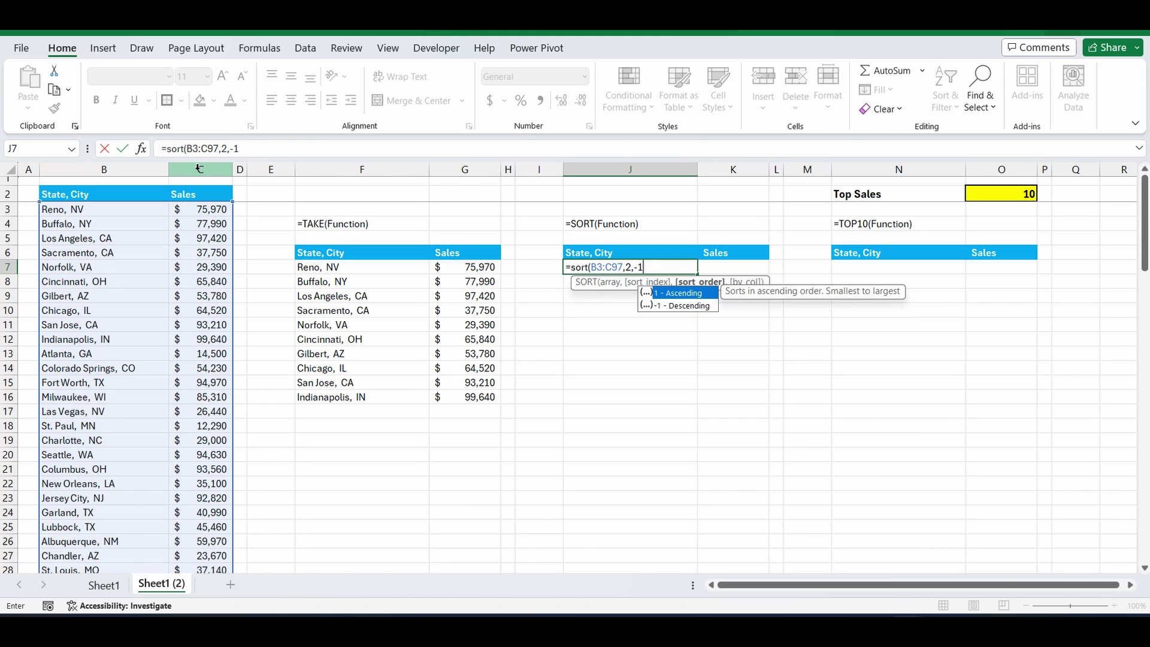
{"action": "type", "text": ")"}
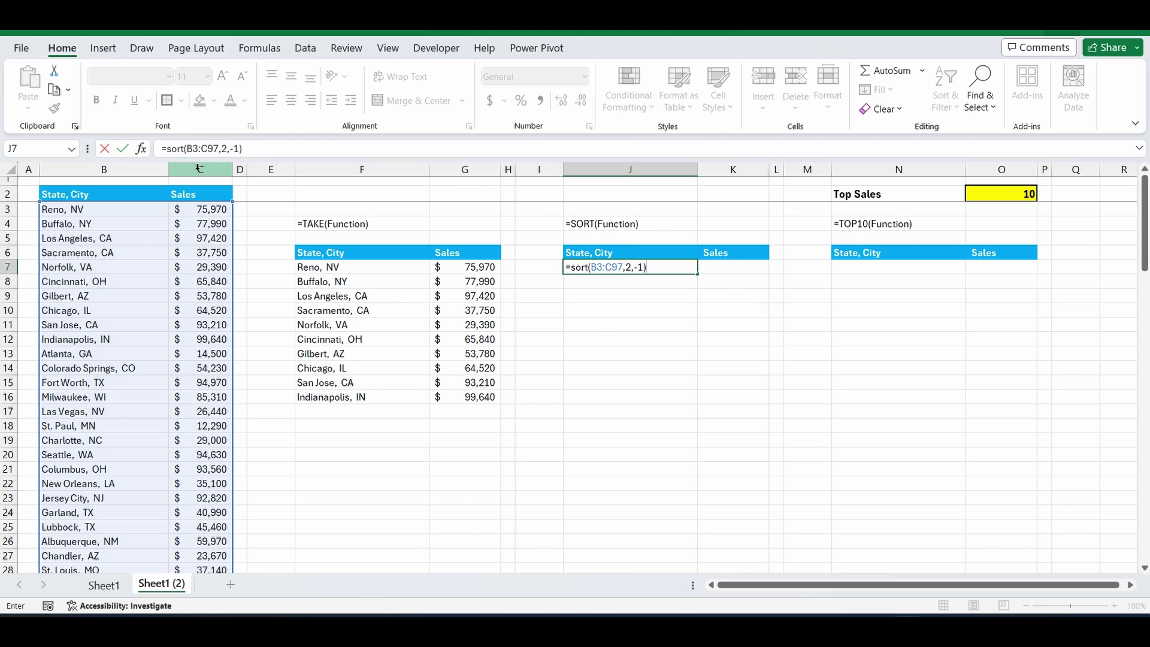
{"action": "key", "text": "Return"}
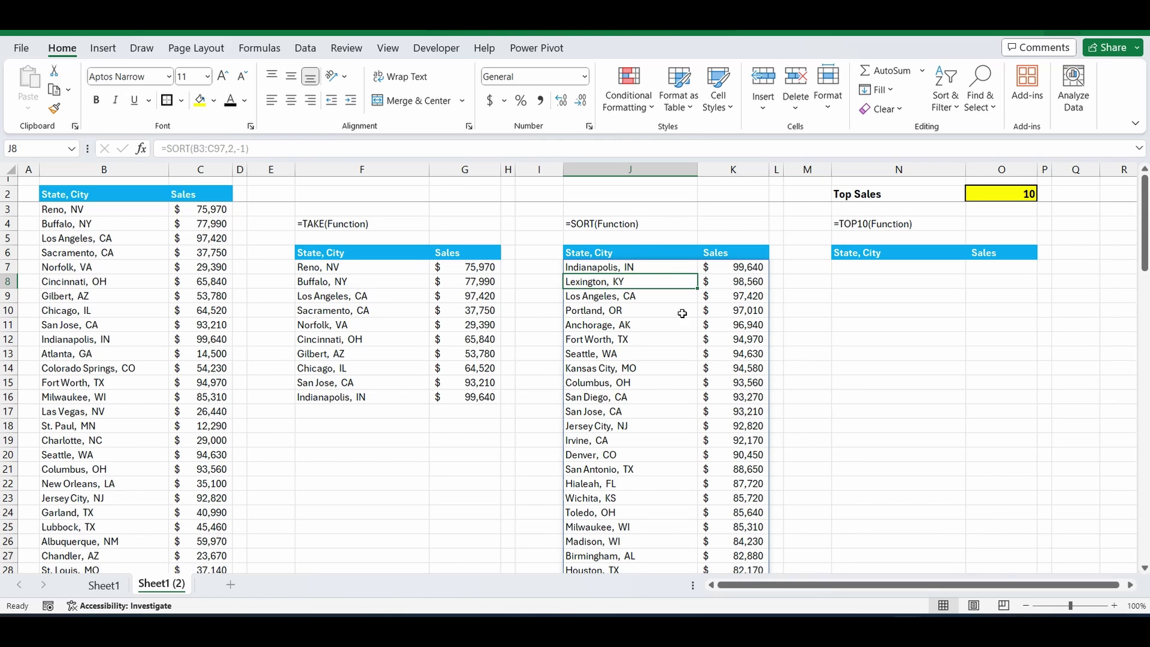
- Enter =TAKE(SORT(B3:C97,2,-1),10) in N7 to list the ten highest-selling cities
{"action": "left_click", "coordinate": [865, 266]}
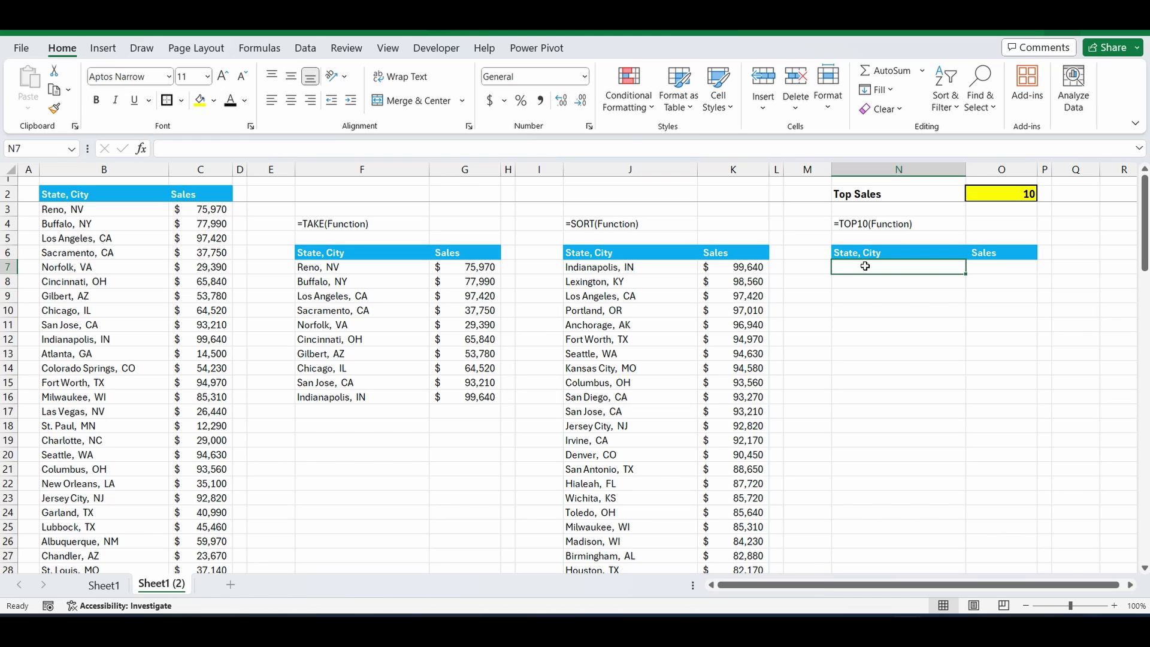
{"action": "type", "text": "=take("}
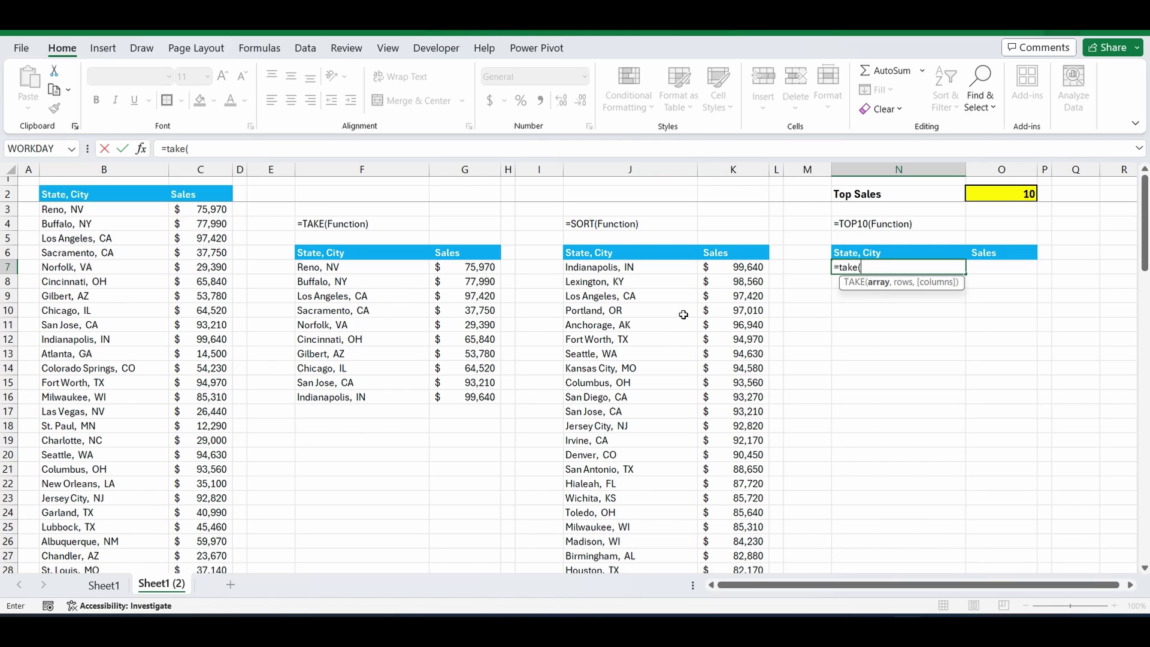
{"action": "type", "text": "sort("}
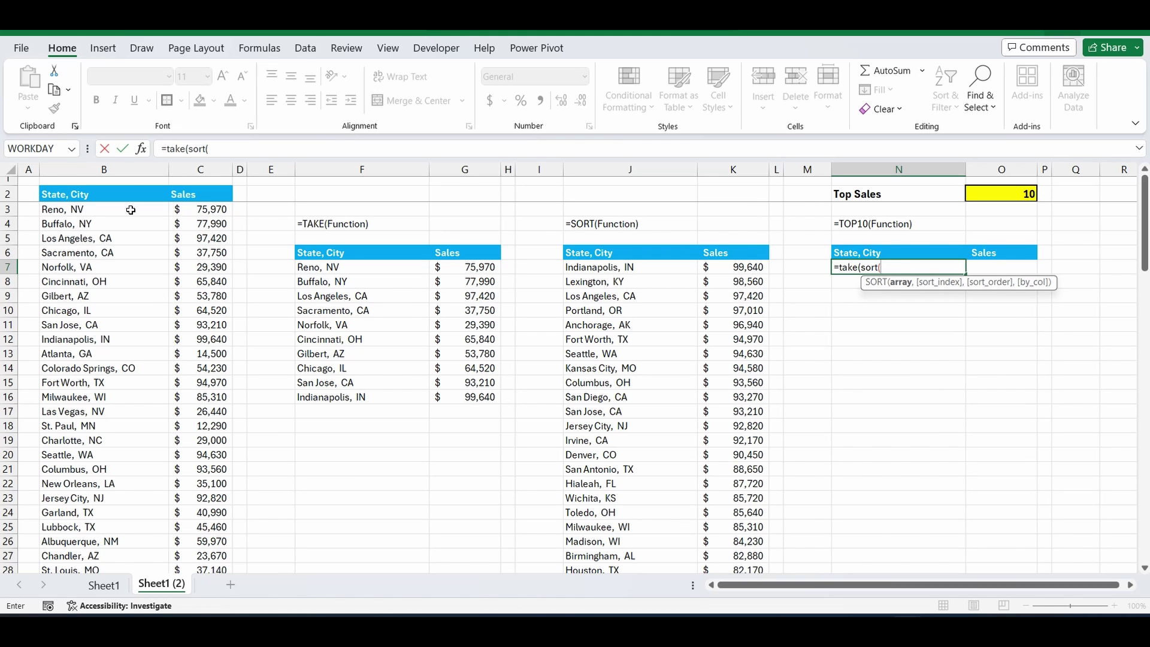
{"action": "left_click_drag", "start_coordinate": [129, 195], "coordinate": [193, 215]}
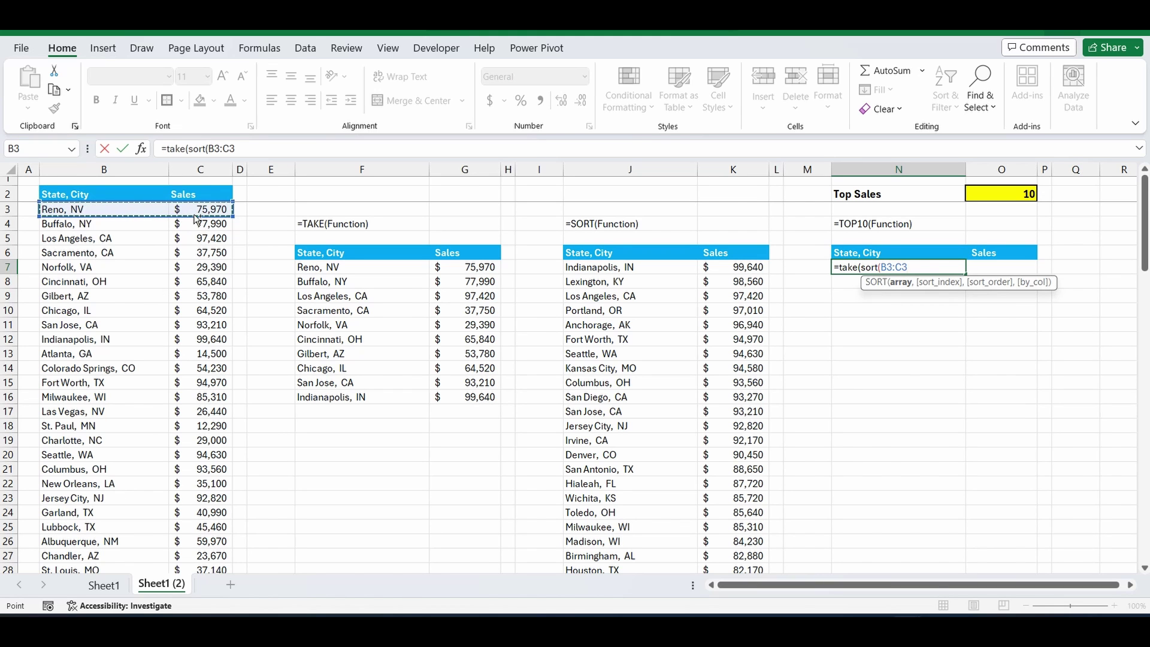
{"action": "key", "text": "ctrl+shift+Down"}
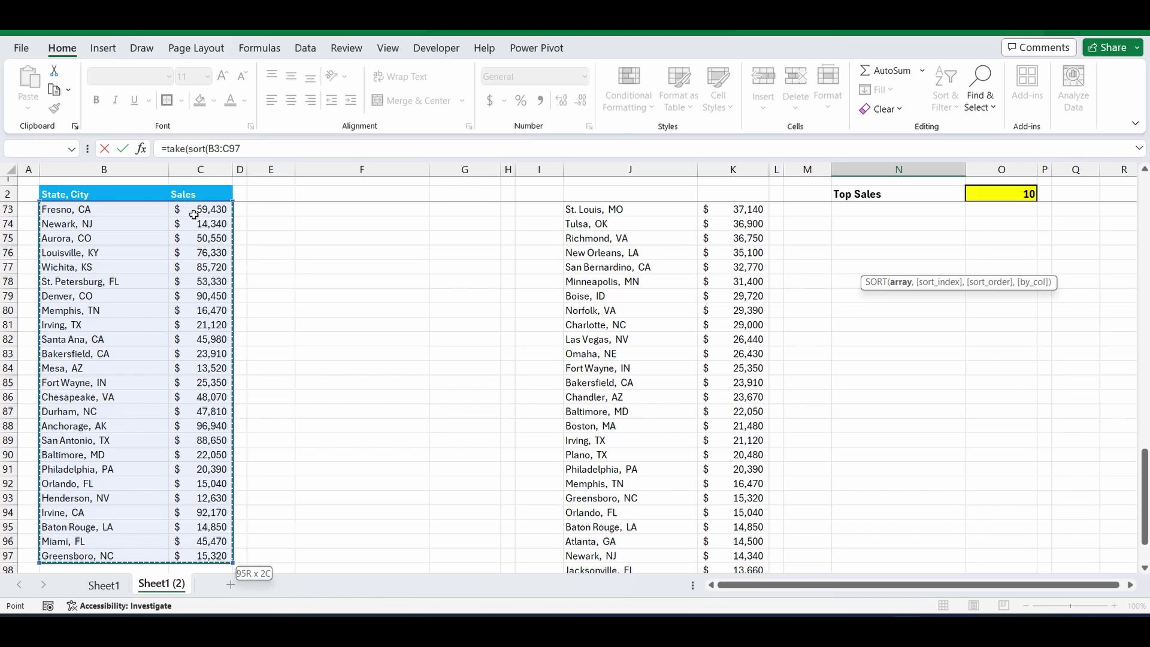
{"action": "type", "text": ","}
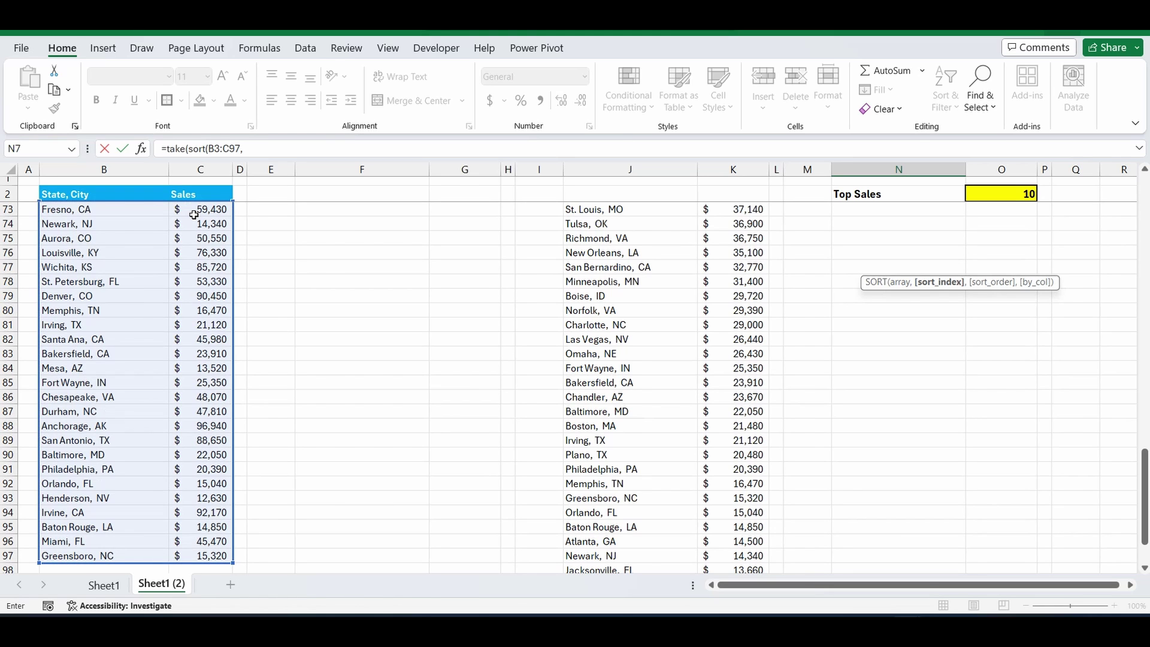
{"action": "type", "text": "2,"}
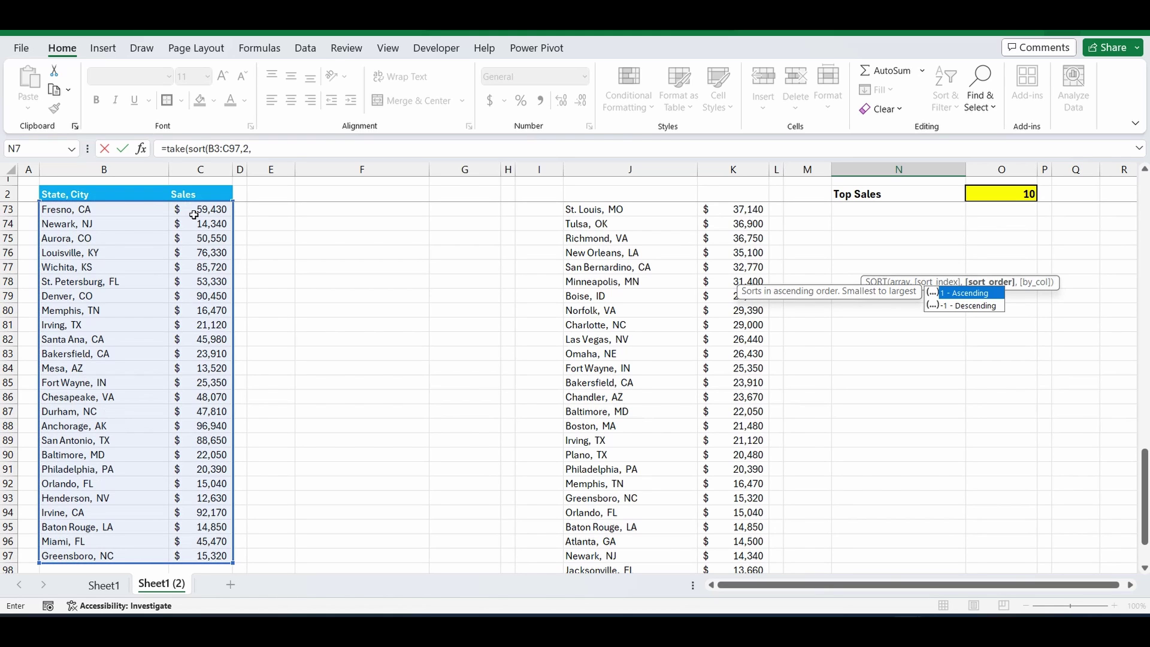
{"action": "type", "text": "-1)"}
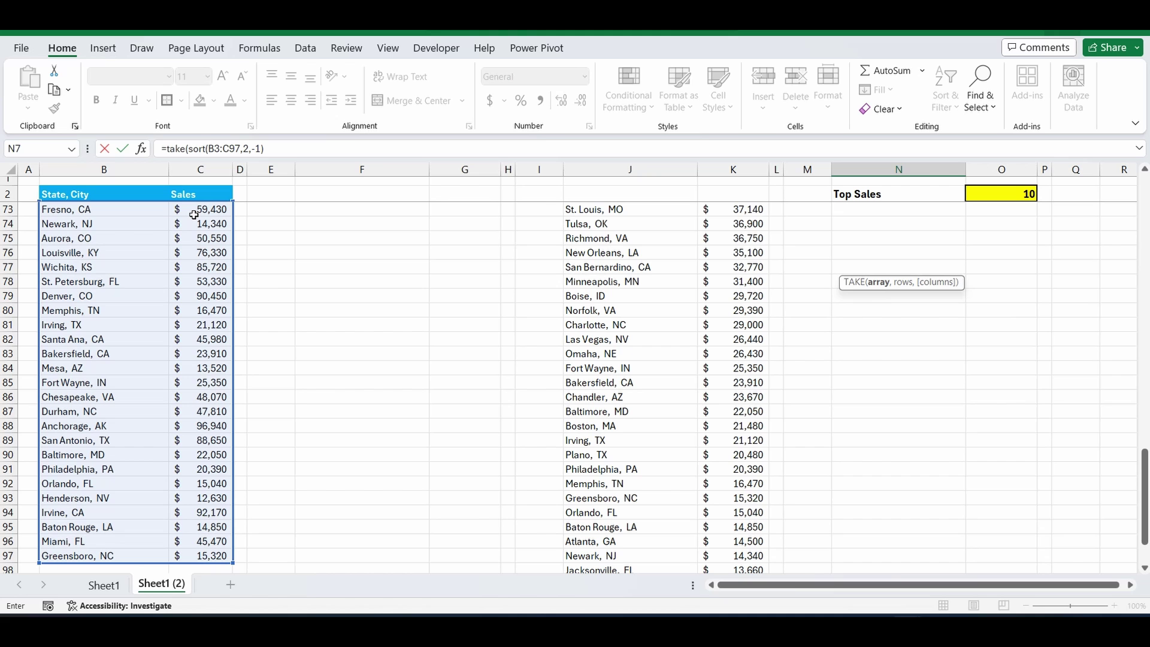
{"action": "type", "text": ","}
{"action": "scroll", "coordinate": [501, 362], "scroll_direction": "up", "scroll_amount": 18}
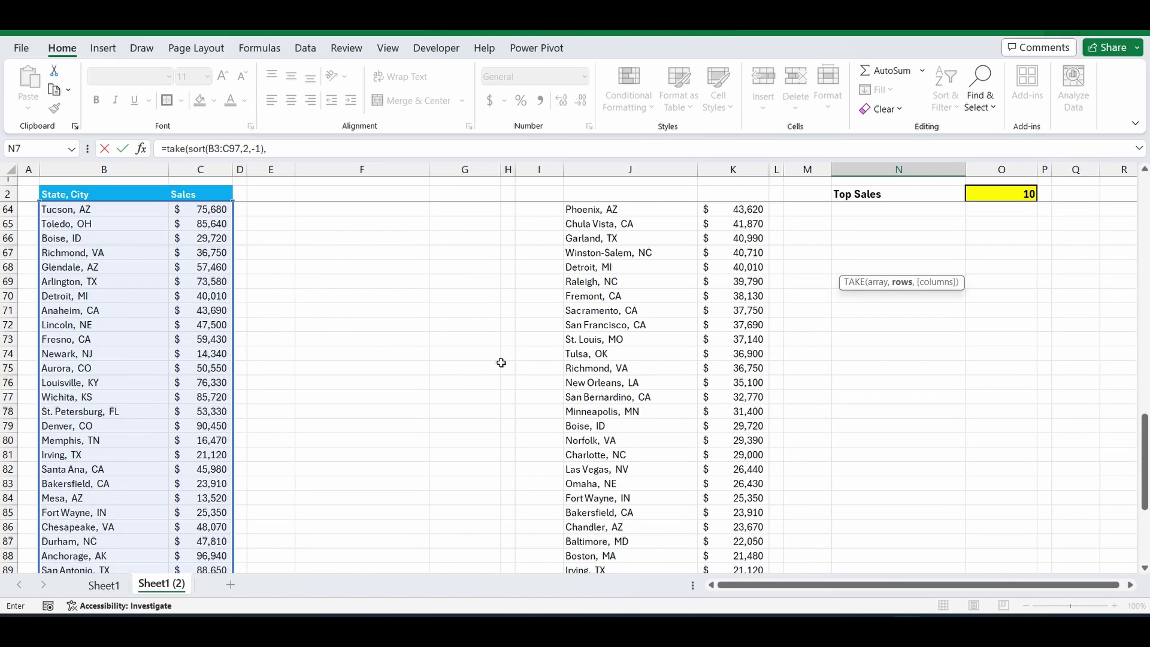
{"action": "scroll", "coordinate": [501, 362], "scroll_direction": "up", "scroll_amount": 5}
{"action": "type", "text": "10)"}
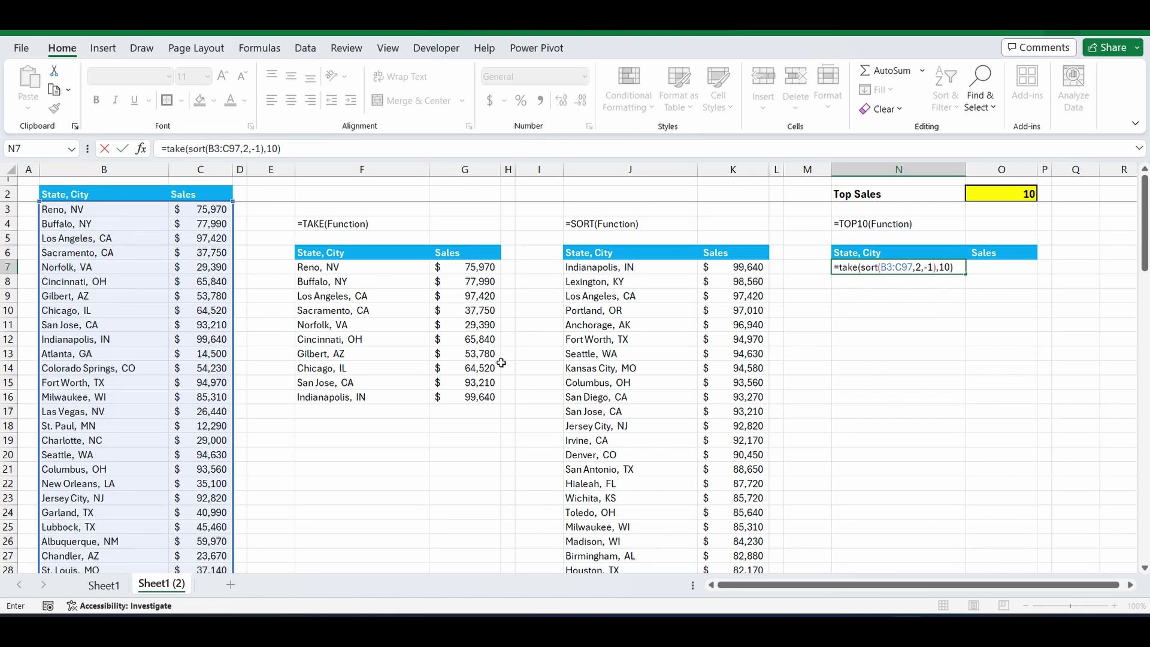
{"action": "key", "text": "Return"}
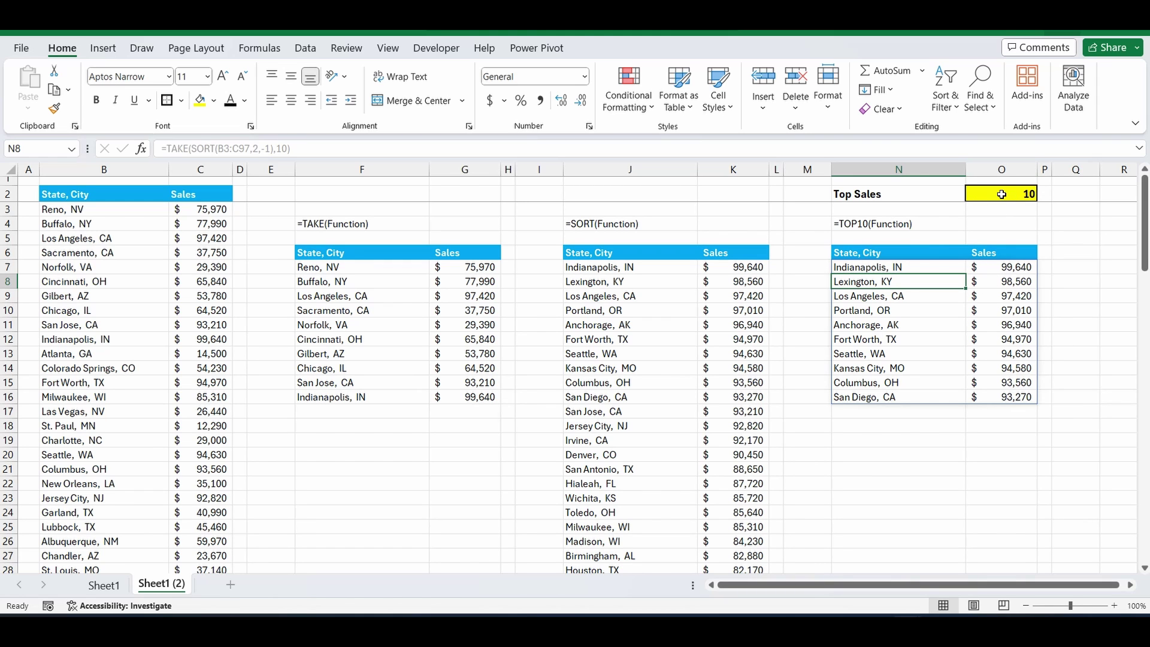
{"action": "left_click", "coordinate": [896, 267]}
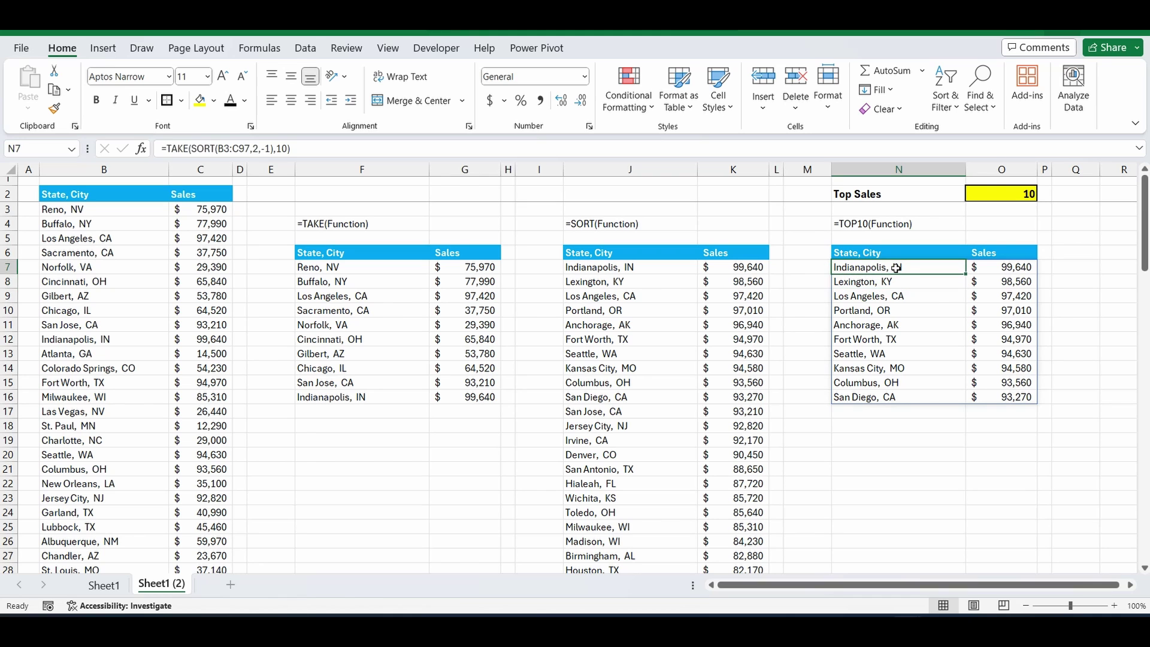
{"action": "double_click", "coordinate": [279, 148]}
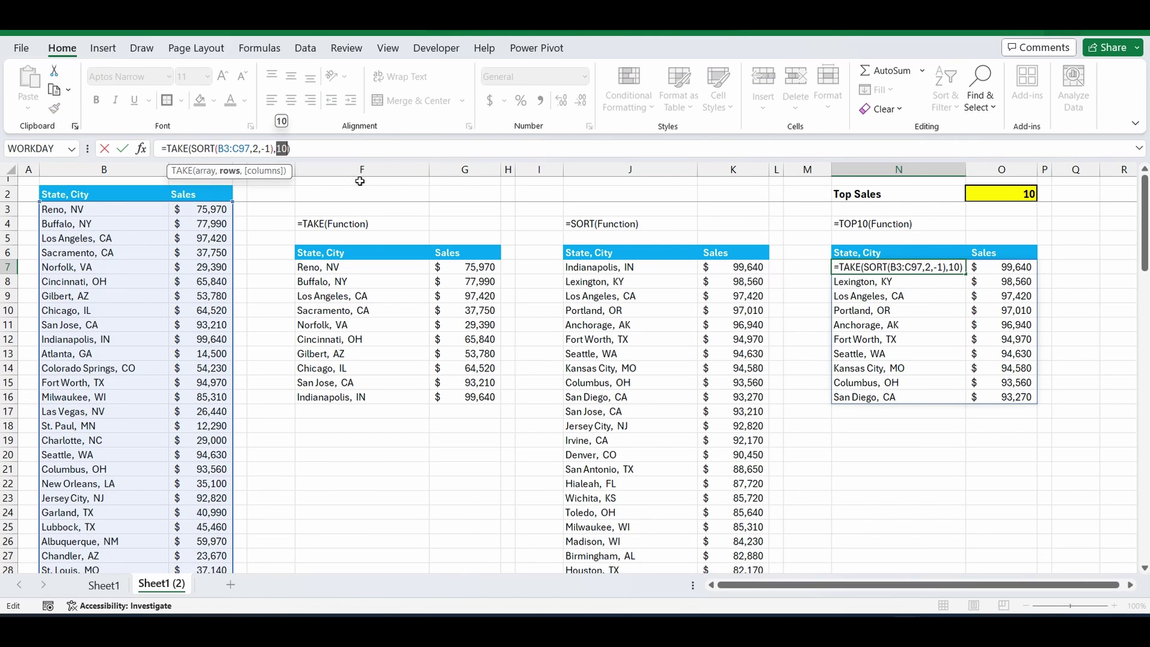
{"action": "left_click", "coordinate": [1003, 193]}
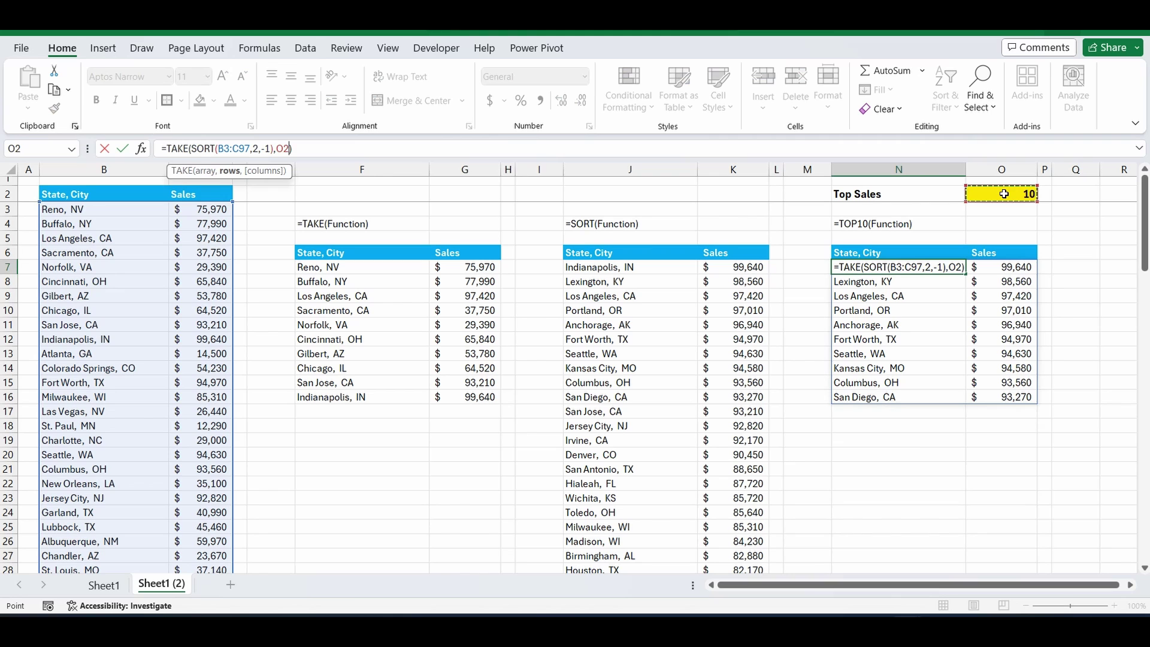
{"action": "key", "text": "Return"}
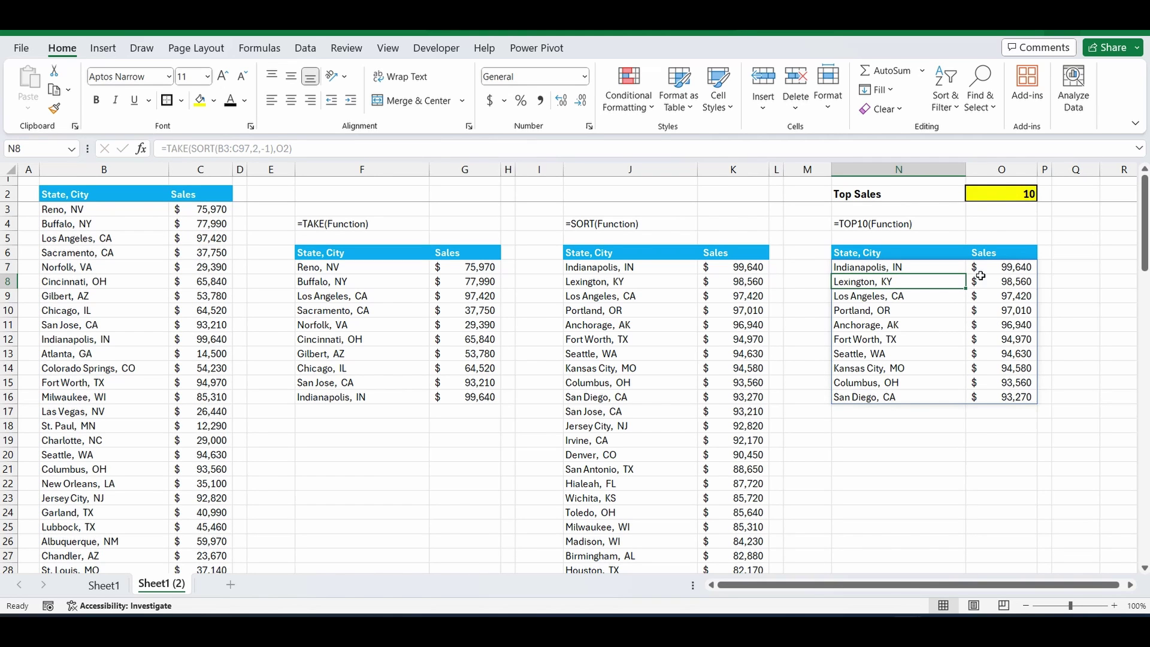
{"action": "left_click", "coordinate": [1014, 193]}
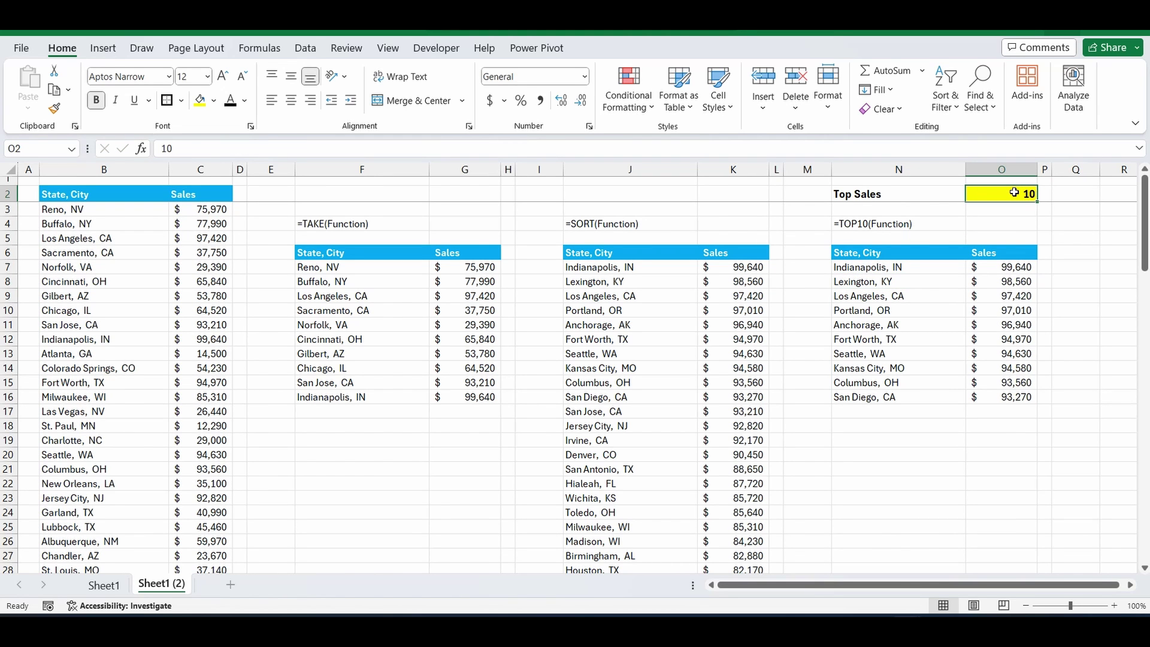
{"action": "type", "text": "8"}
{"action": "key", "text": "Return"}
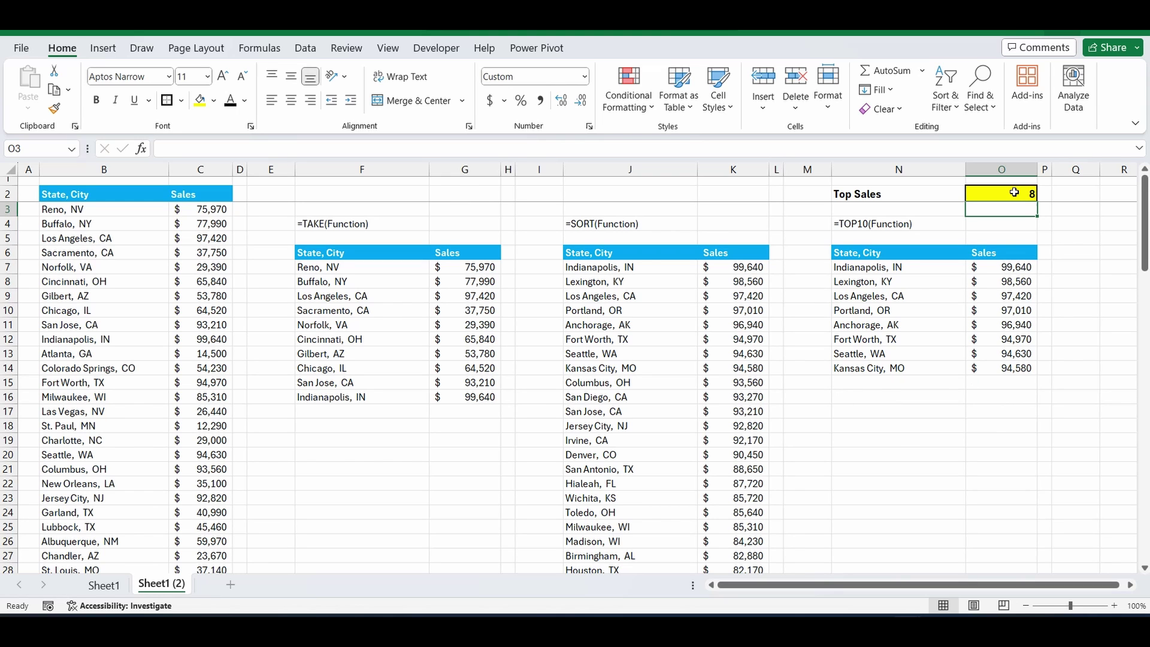
{"action": "left_click", "coordinate": [1014, 193]}
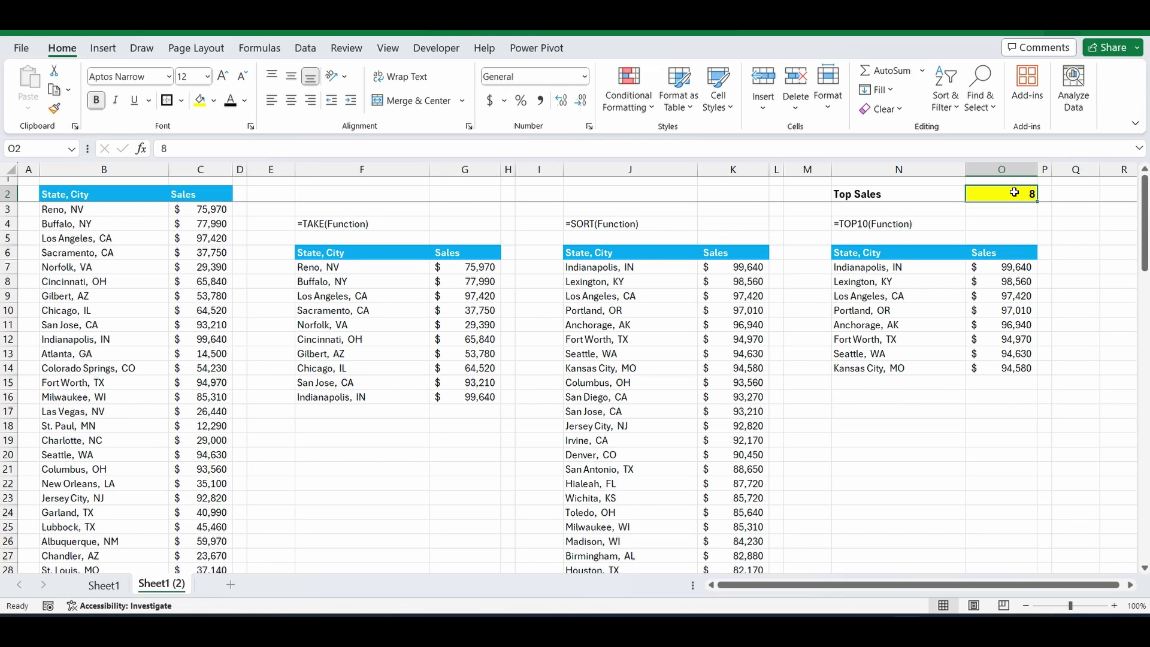
{"action": "type", "text": "10"}
{"action": "key", "text": "Return"}
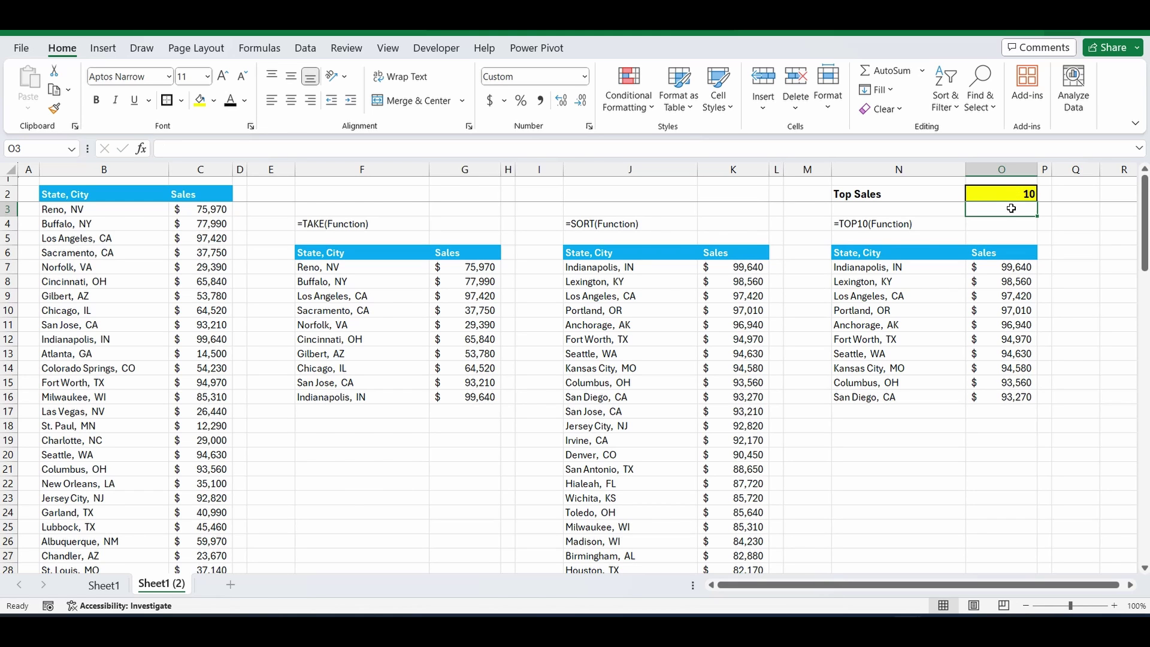
- Change the J7 formula to =SORT(B3:C97,2,1) so cities sort by ascending sales
{"action": "left_click", "coordinate": [594, 268]}
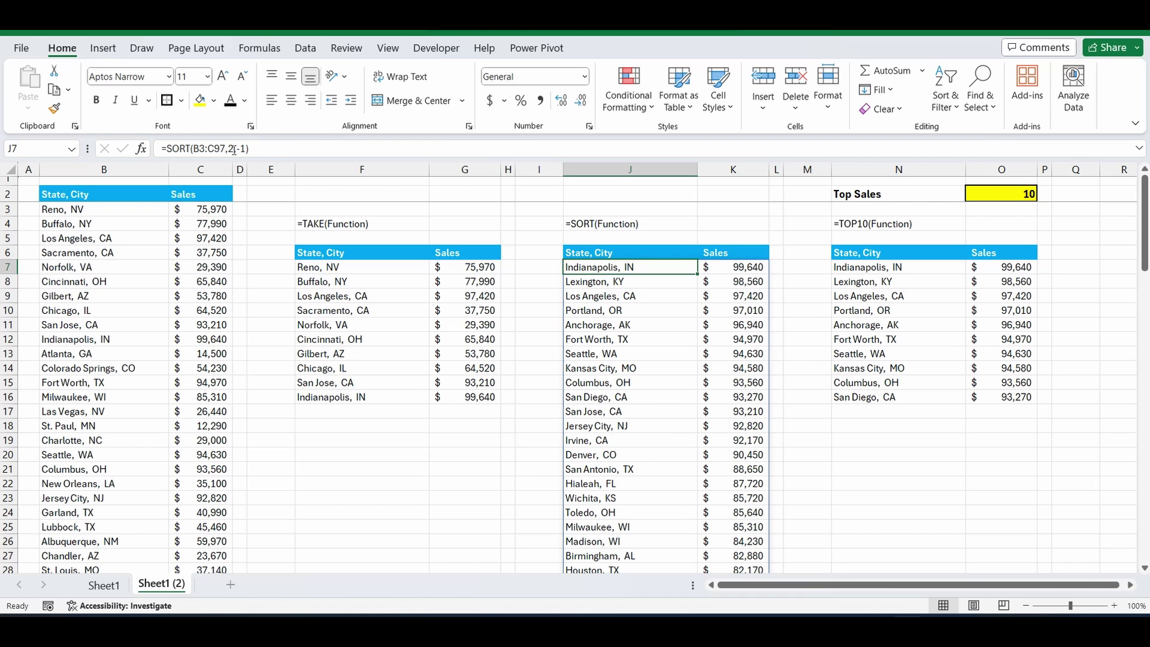
{"action": "left_click", "coordinate": [238, 150]}
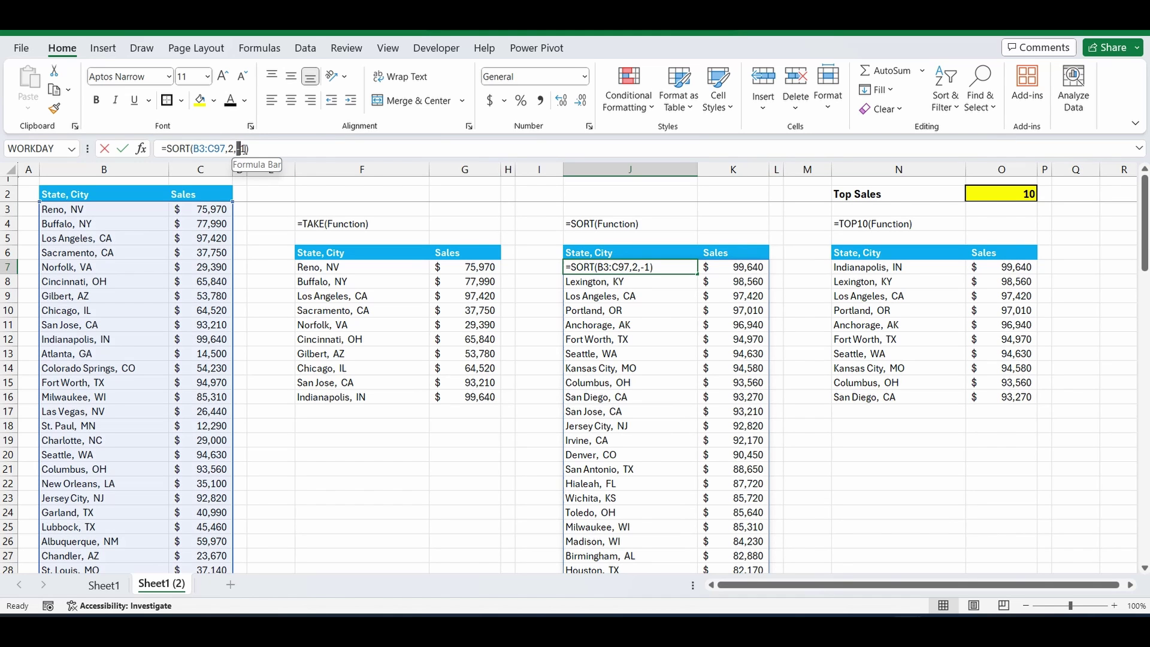
{"action": "key", "text": "BackSpace"}
{"action": "key", "text": "Return"}
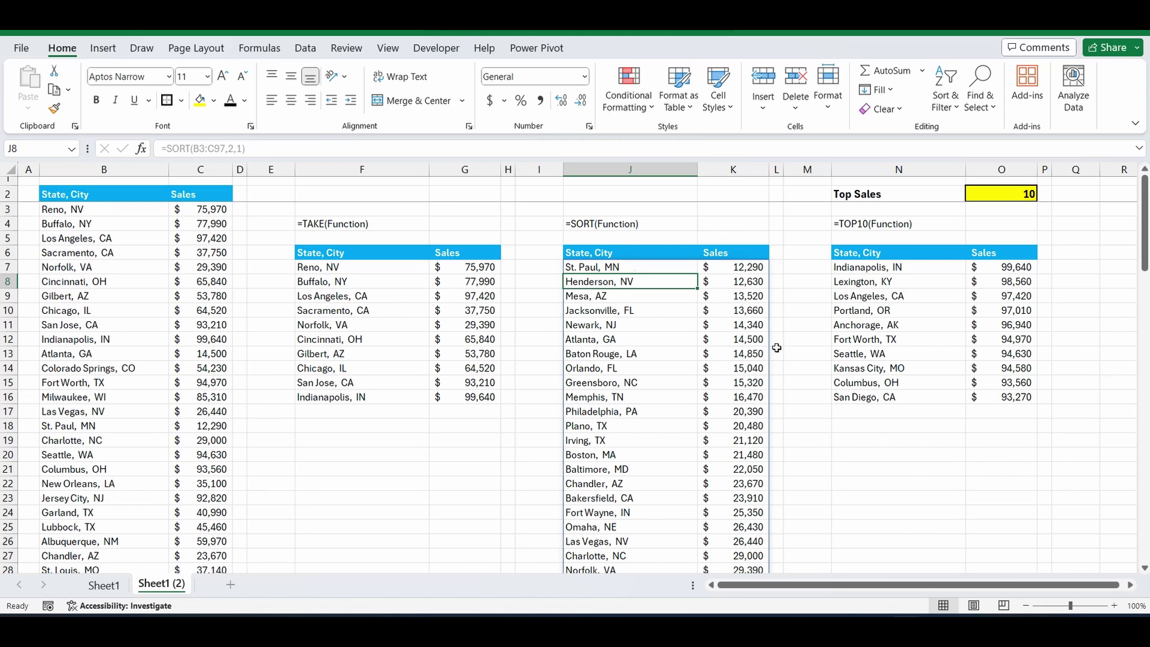
{"action": "left_click", "coordinate": [861, 266]}
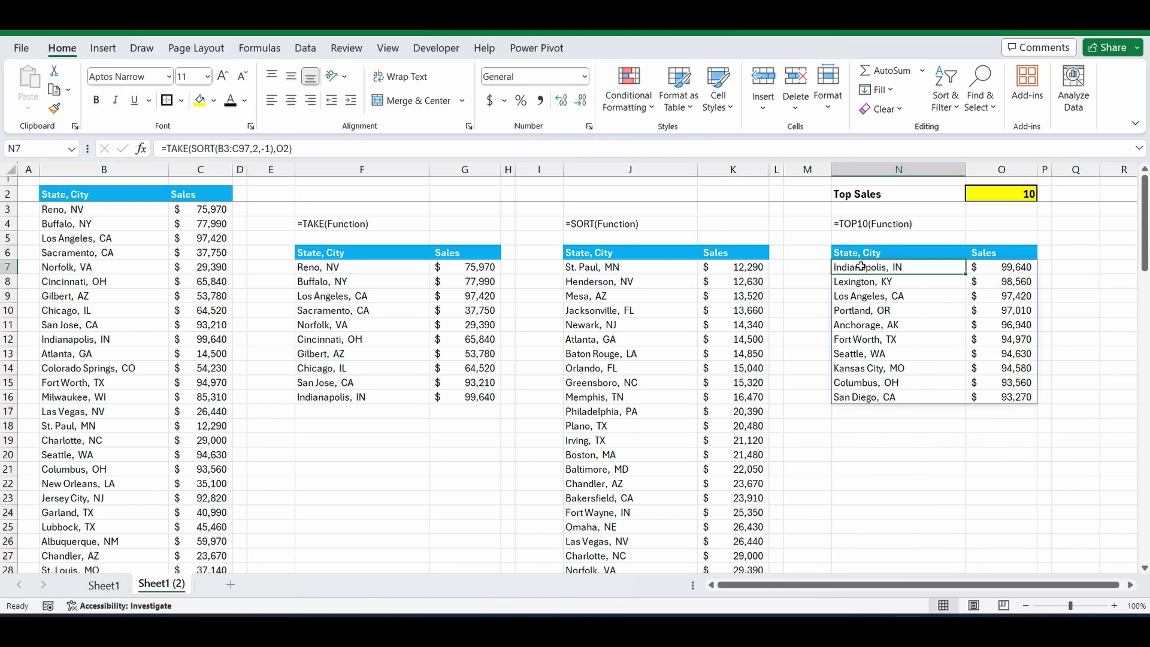
{"action": "left_click", "coordinate": [264, 149]}
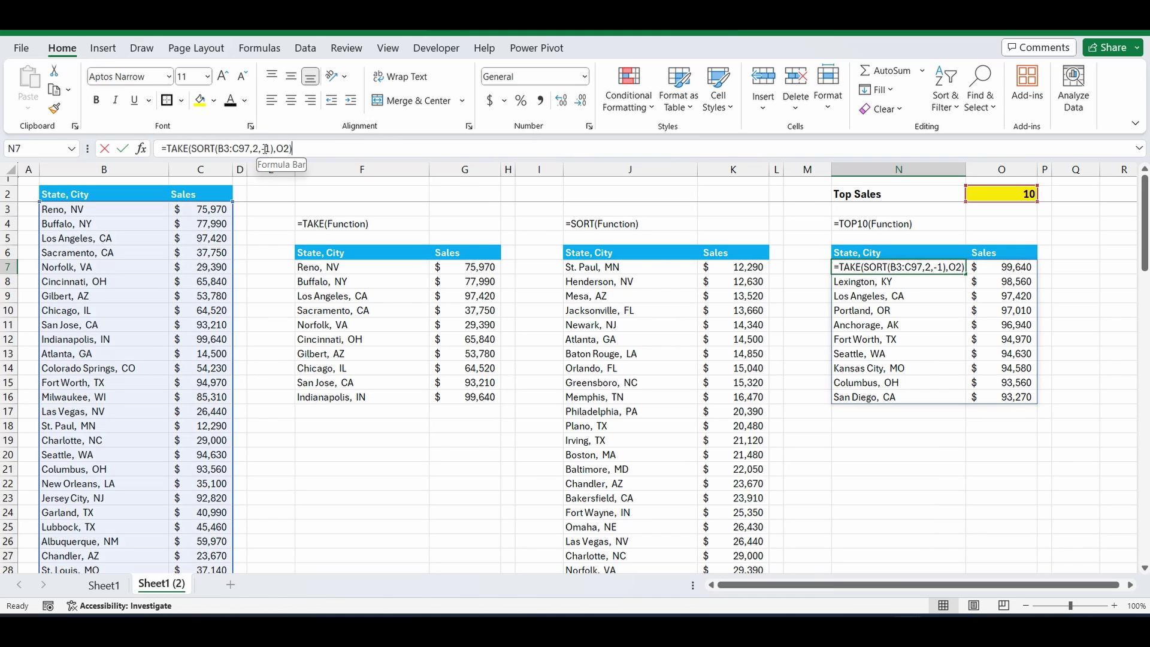
{"action": "key", "text": "BackSpace"}
{"action": "key", "text": "Return"}
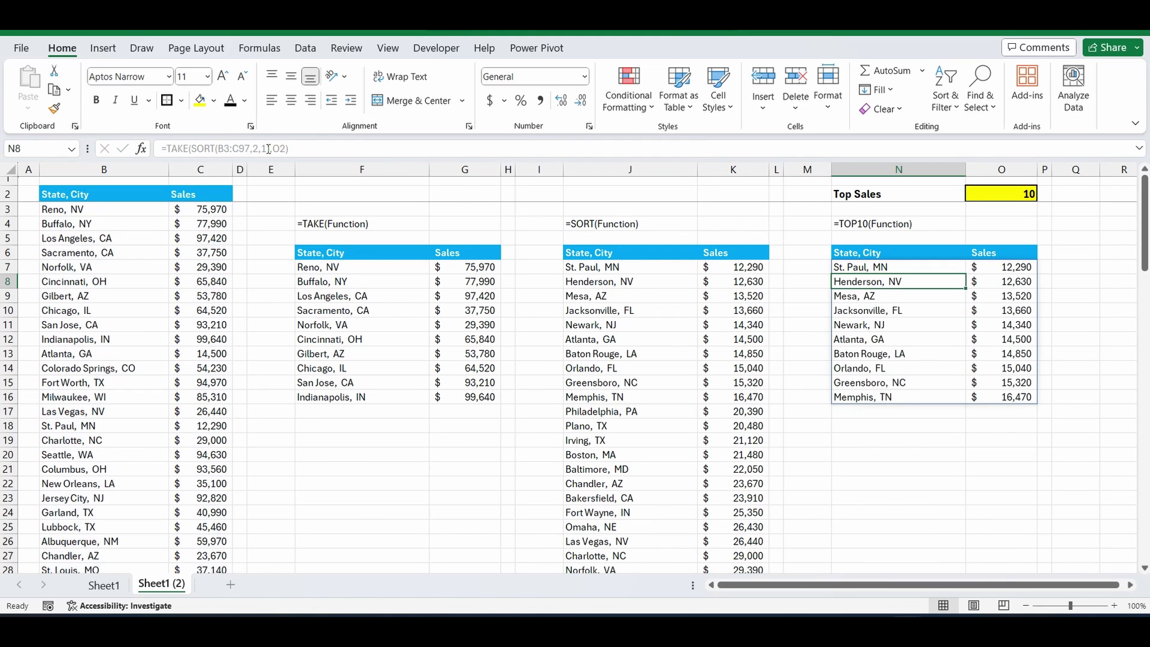
{"action": "left_click", "coordinate": [977, 195]}
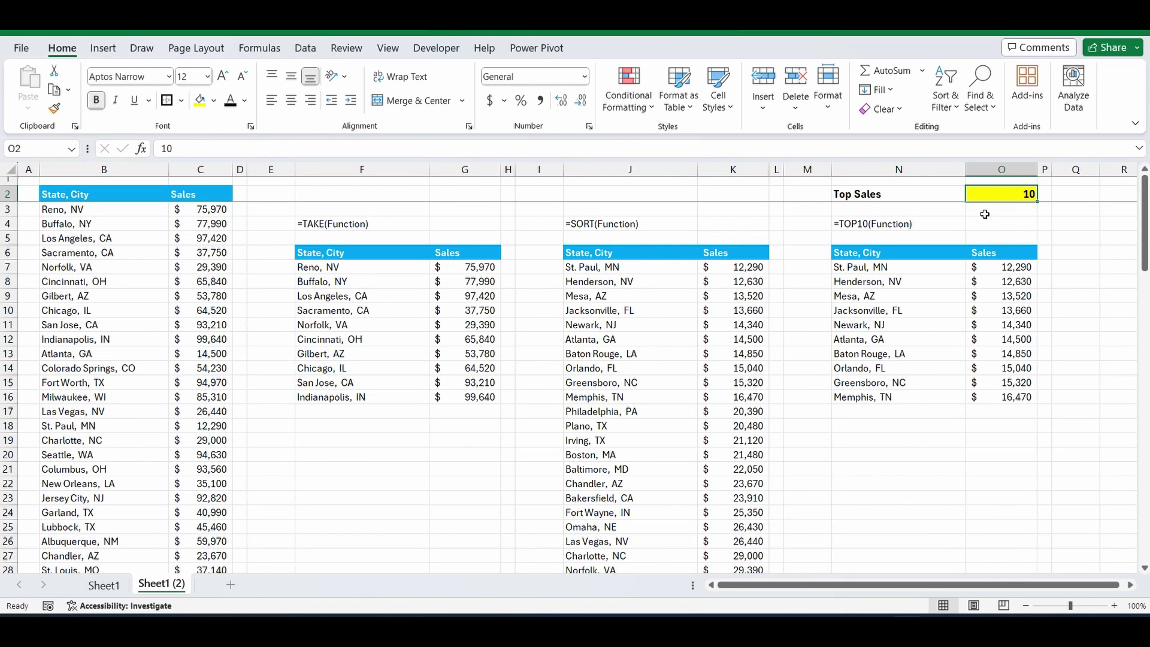
{"action": "type", "text": "7"}
{"action": "key", "text": "Return"}
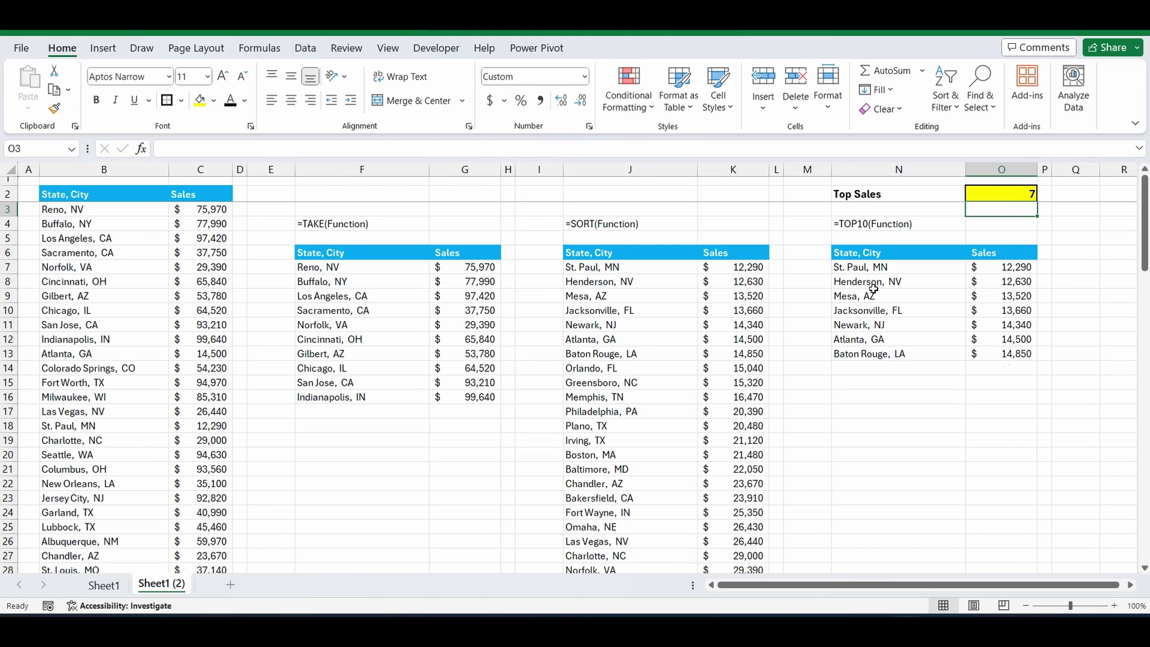
{"action": "left_click", "coordinate": [850, 270]}
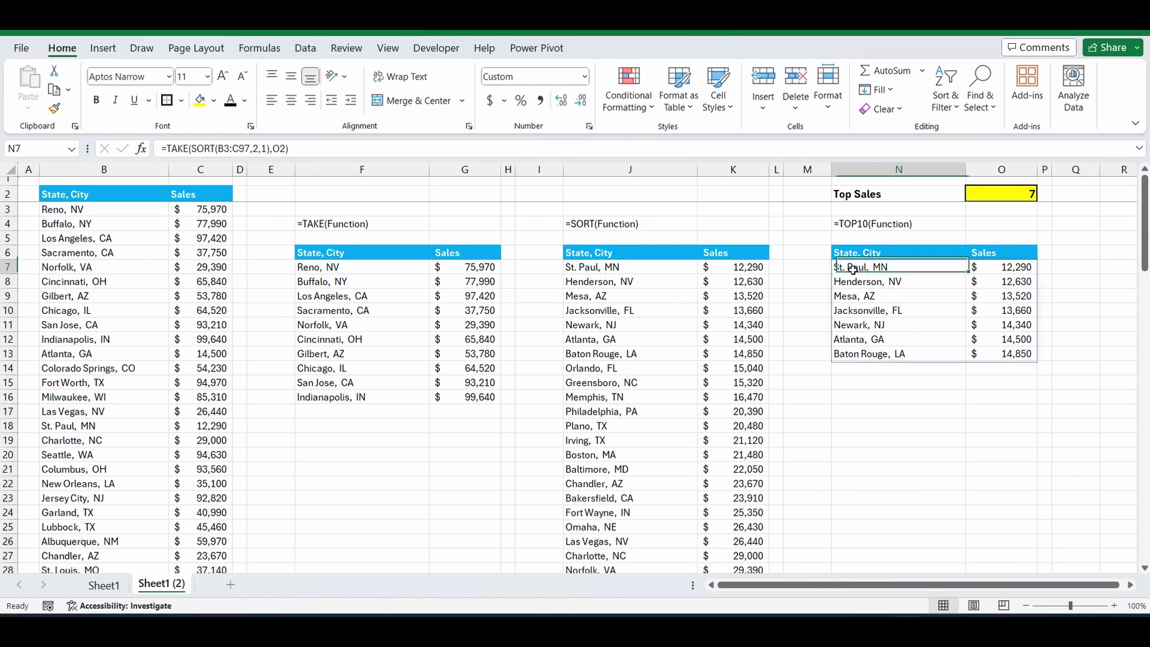
{"action": "left_click", "coordinate": [264, 150]}
{"action": "type", "text": "-"}
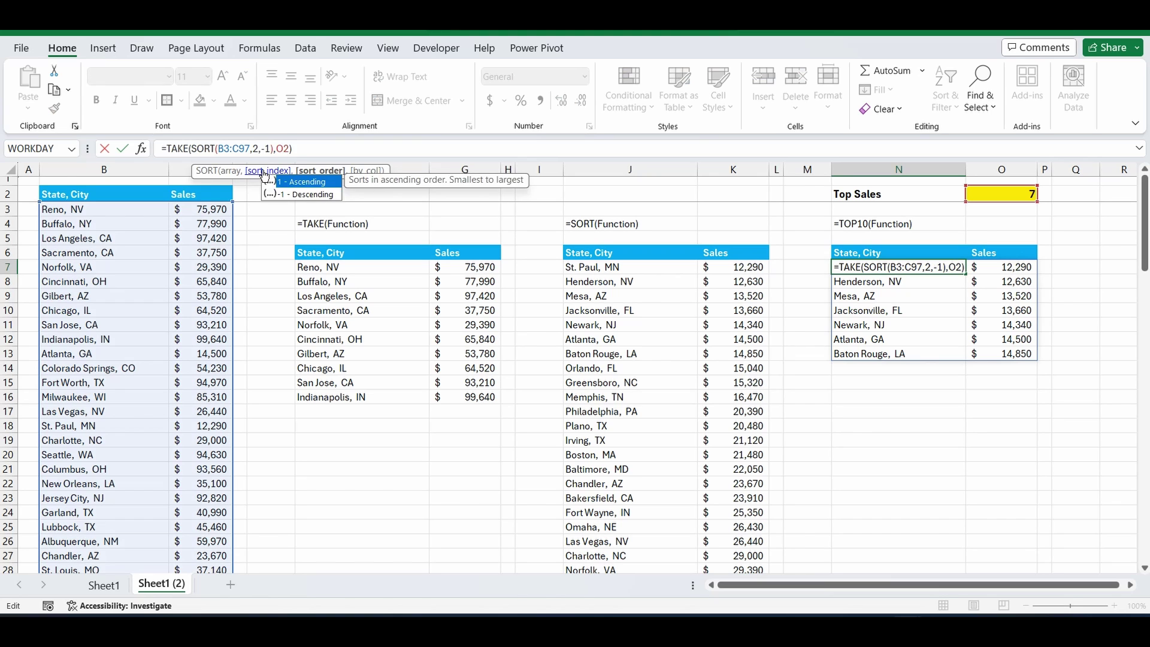
{"action": "key", "text": "Return"}
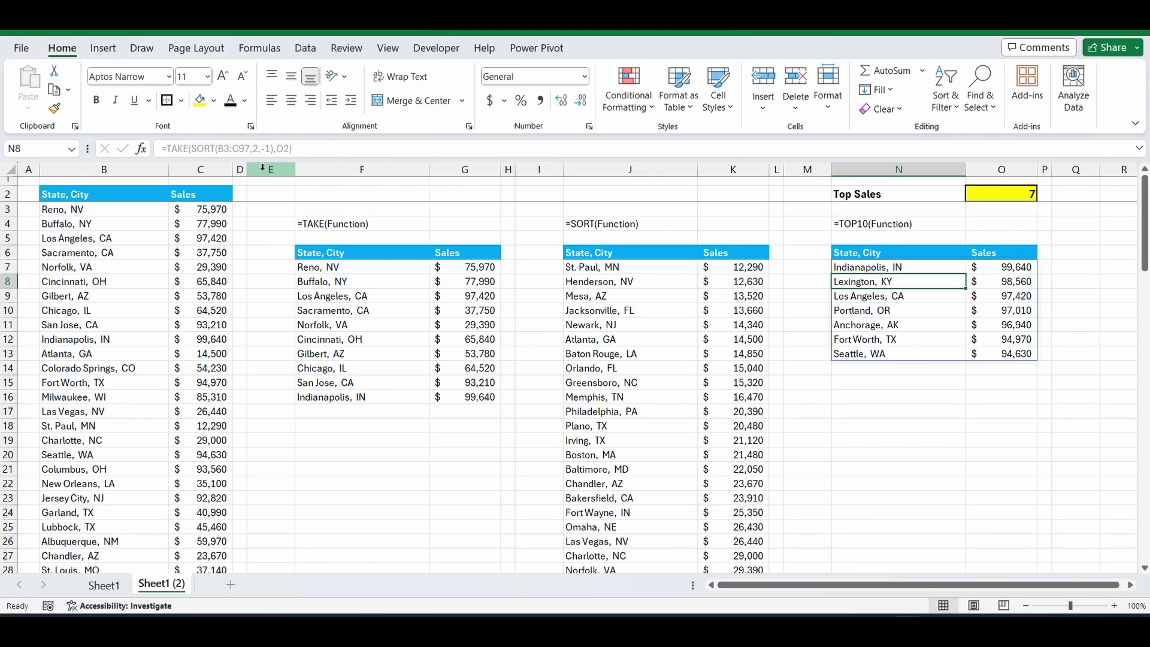
{"action": "left_click", "coordinate": [986, 195]}
{"action": "type", "text": "10"}
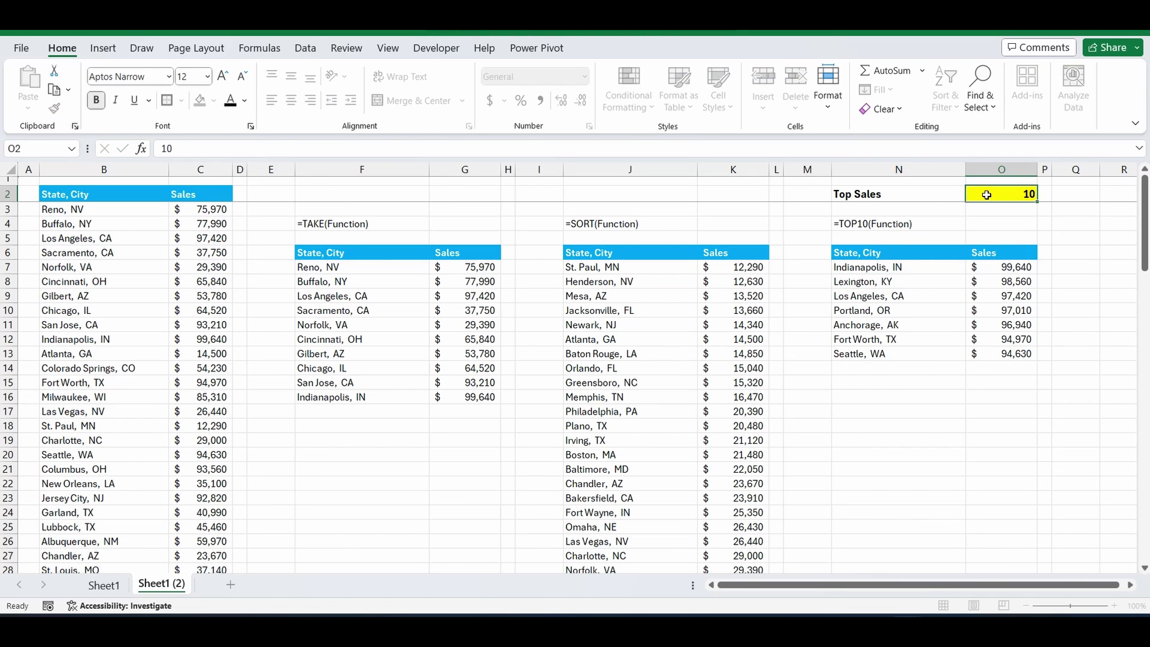
- Restore Top Sales to 10 and add a dummy city 'aaa' with 99,000 sales in row 98
{"action": "key", "text": "Return"}
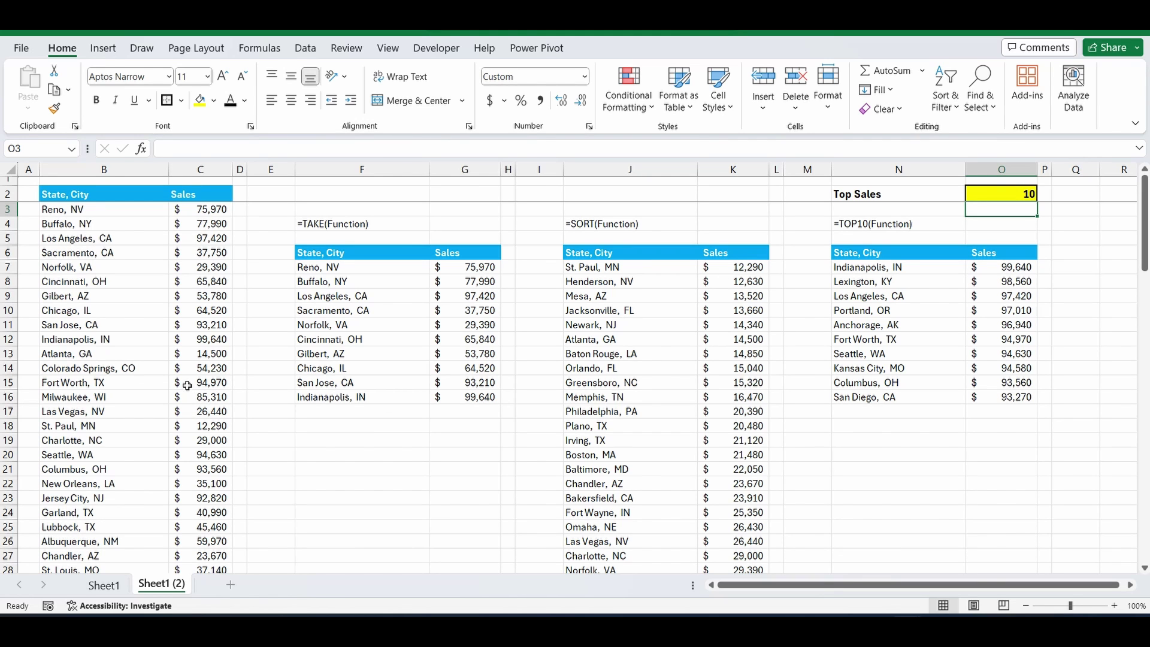
{"action": "scroll", "coordinate": [187, 386], "scroll_direction": "down", "scroll_amount": 14}
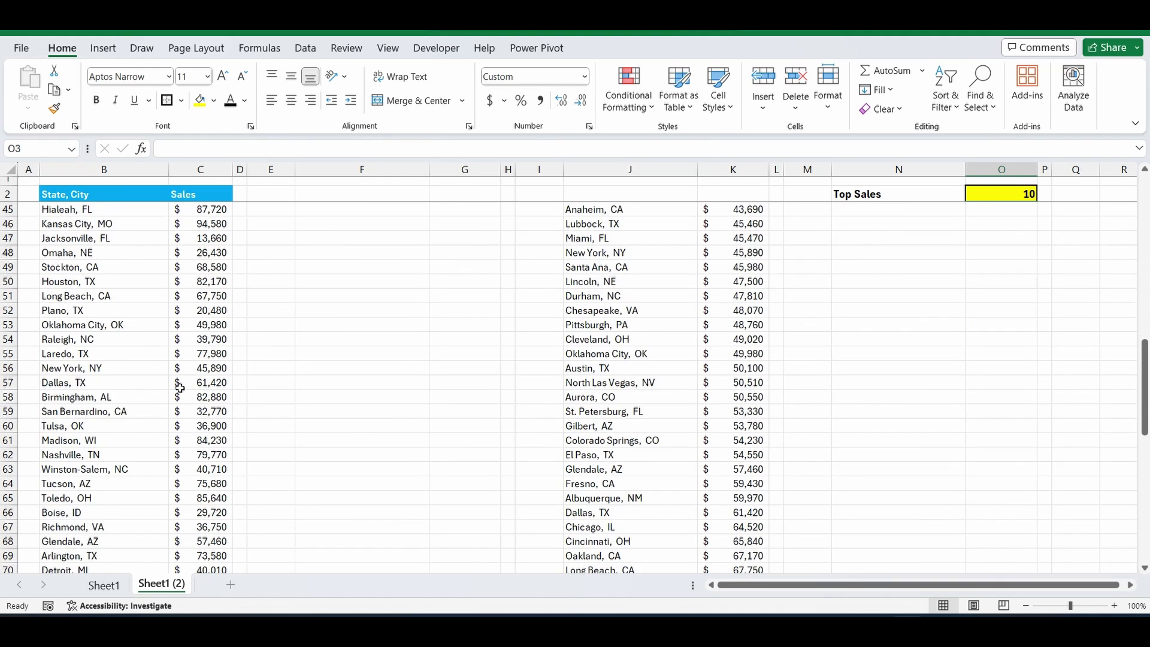
{"action": "scroll", "coordinate": [179, 387], "scroll_direction": "down", "scroll_amount": 12}
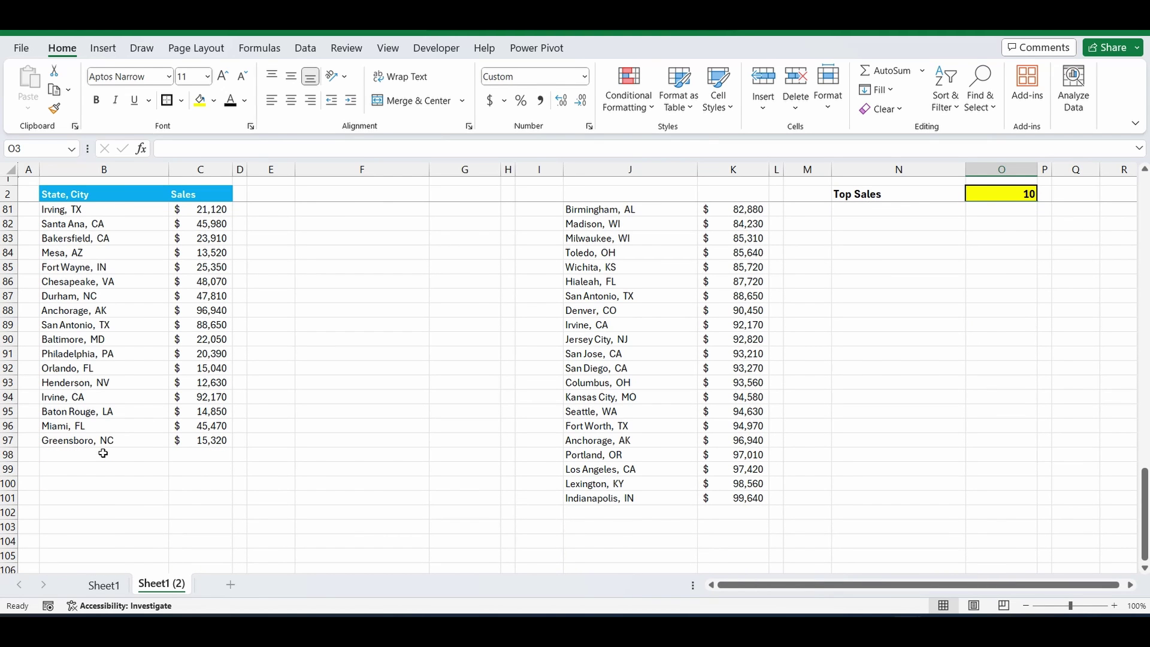
{"action": "left_click", "coordinate": [103, 453]}
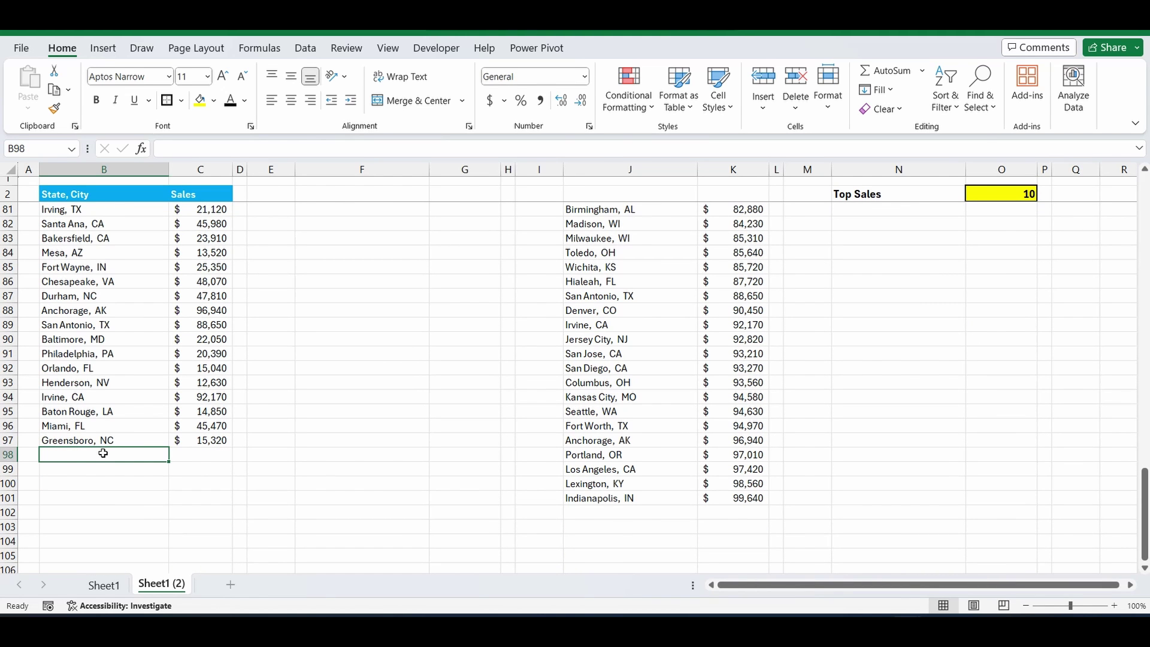
{"action": "type", "text": "aaaaa"}
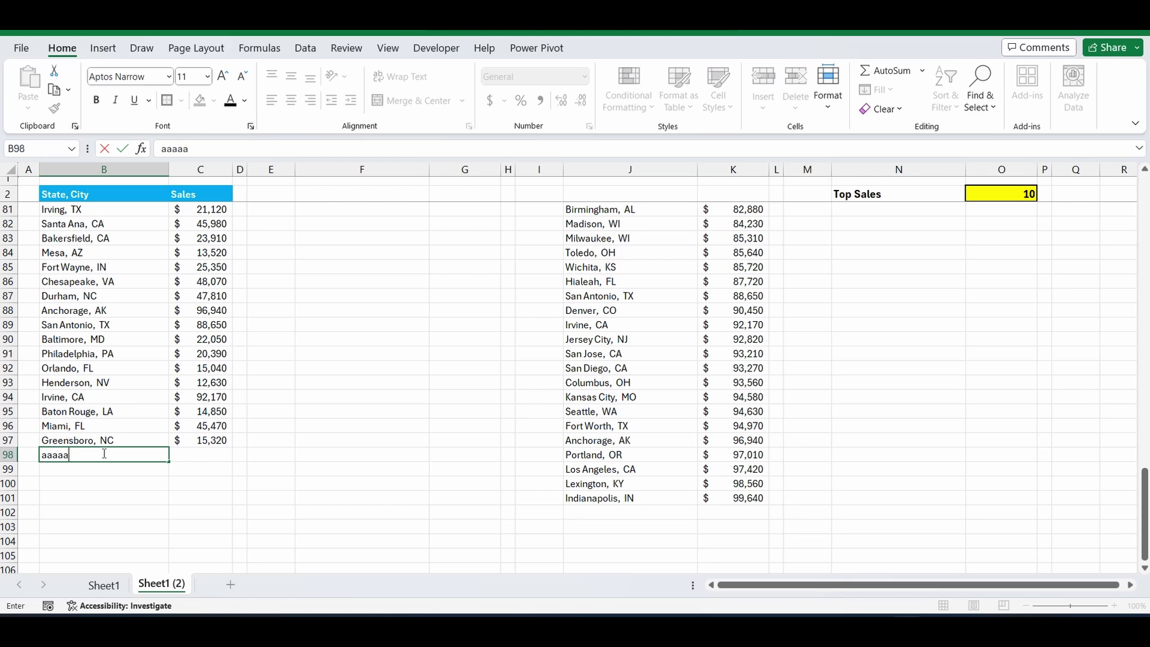
{"action": "left_click", "coordinate": [204, 454]}
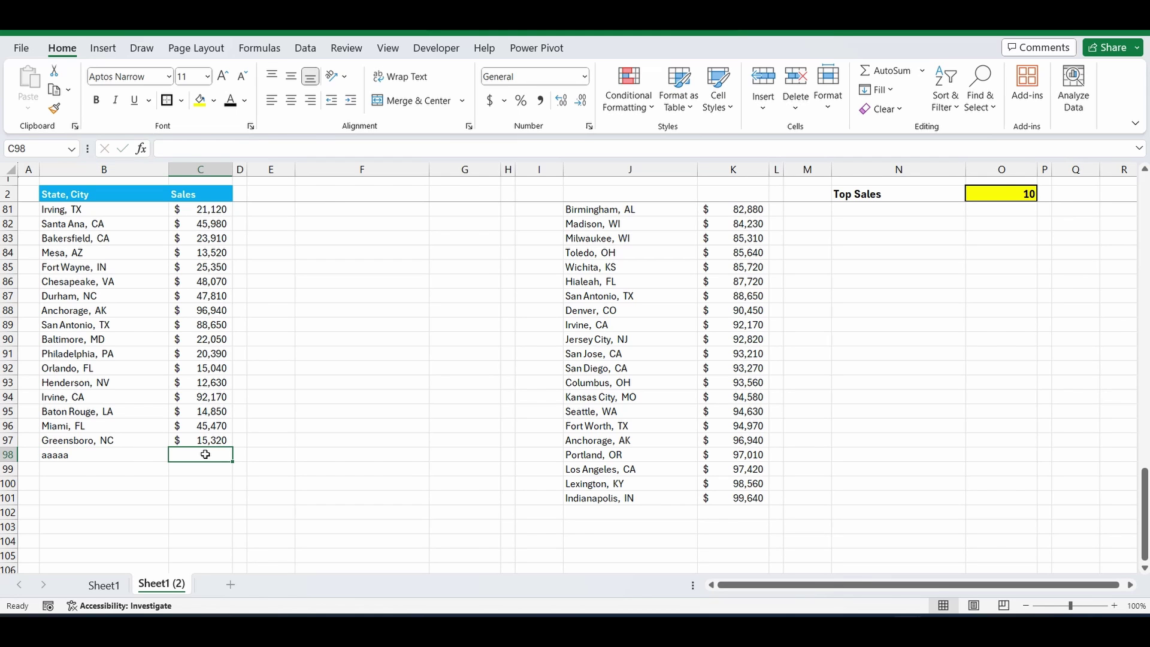
{"action": "type", "text": "9900"}
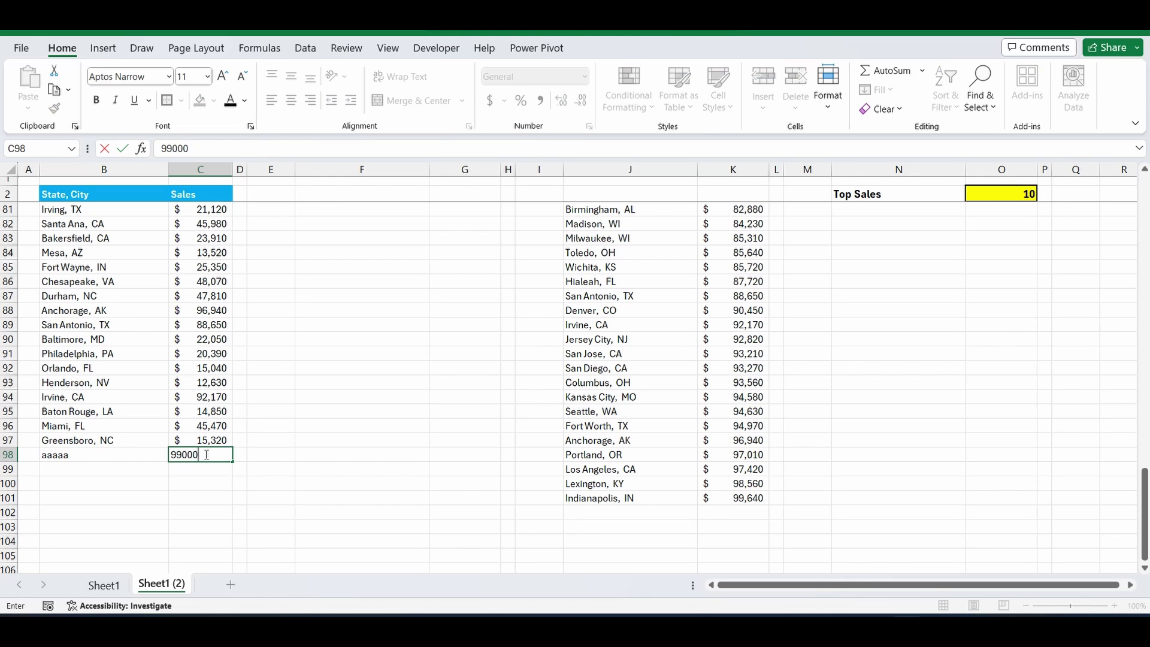
{"action": "type", "text": "0"}
{"action": "key", "text": "Return"}
- Return to the top and select N7 to check the top-N formula's data range
{"action": "scroll", "coordinate": [582, 313], "scroll_direction": "up", "scroll_amount": 15}
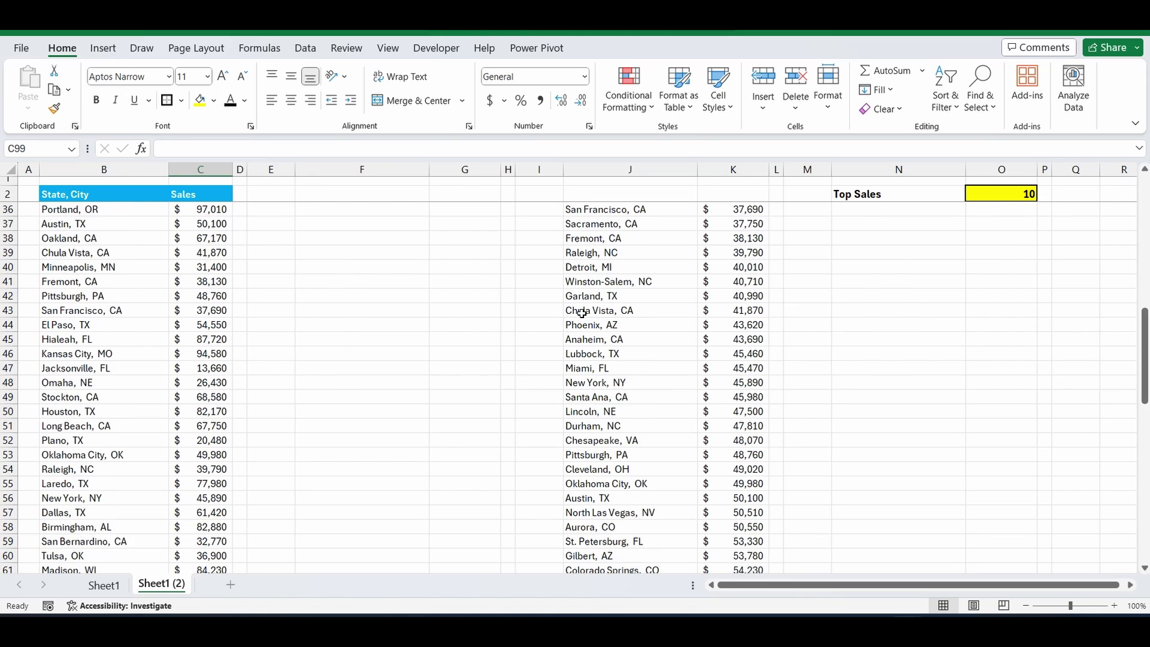
{"action": "scroll", "coordinate": [582, 312], "scroll_direction": "up", "scroll_amount": 11}
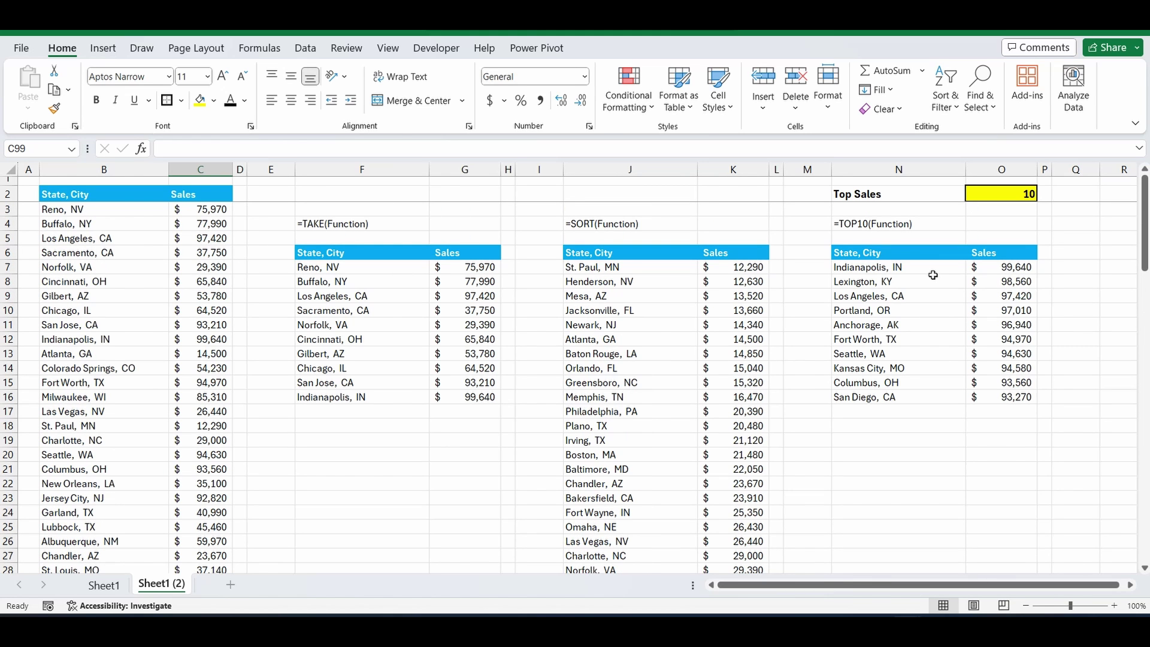
{"action": "left_click", "coordinate": [889, 270]}
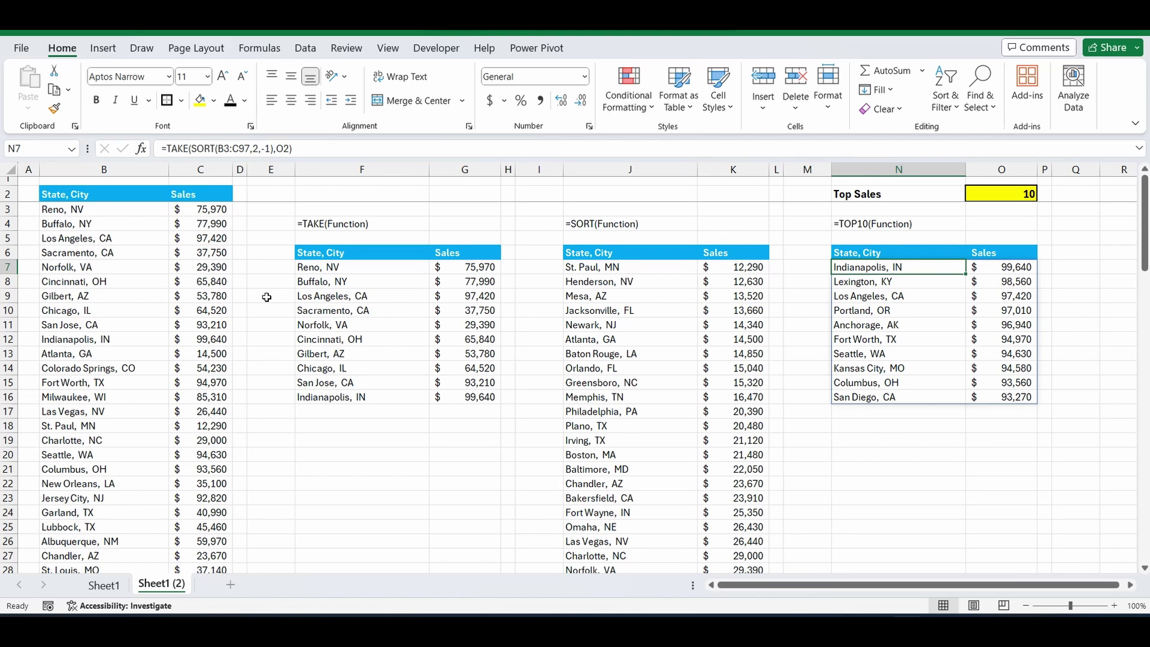
- Convert the State, City and Sales range B2:C98 into table Table5 with headers
{"action": "left_click", "coordinate": [107, 208]}
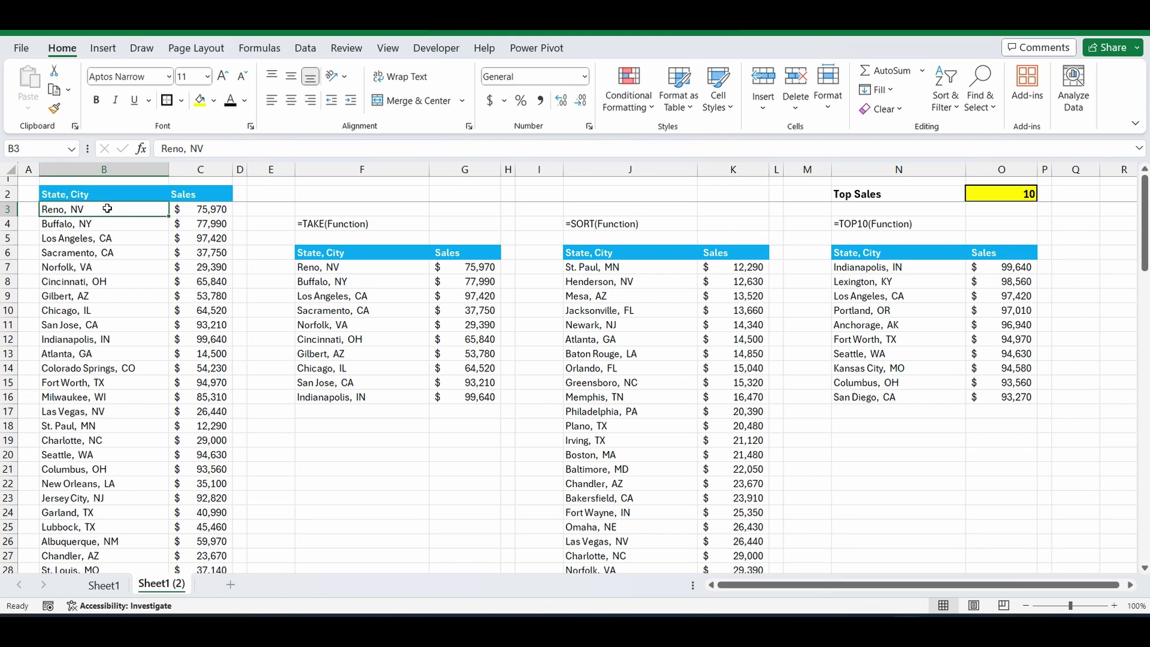
{"action": "left_click", "coordinate": [106, 49]}
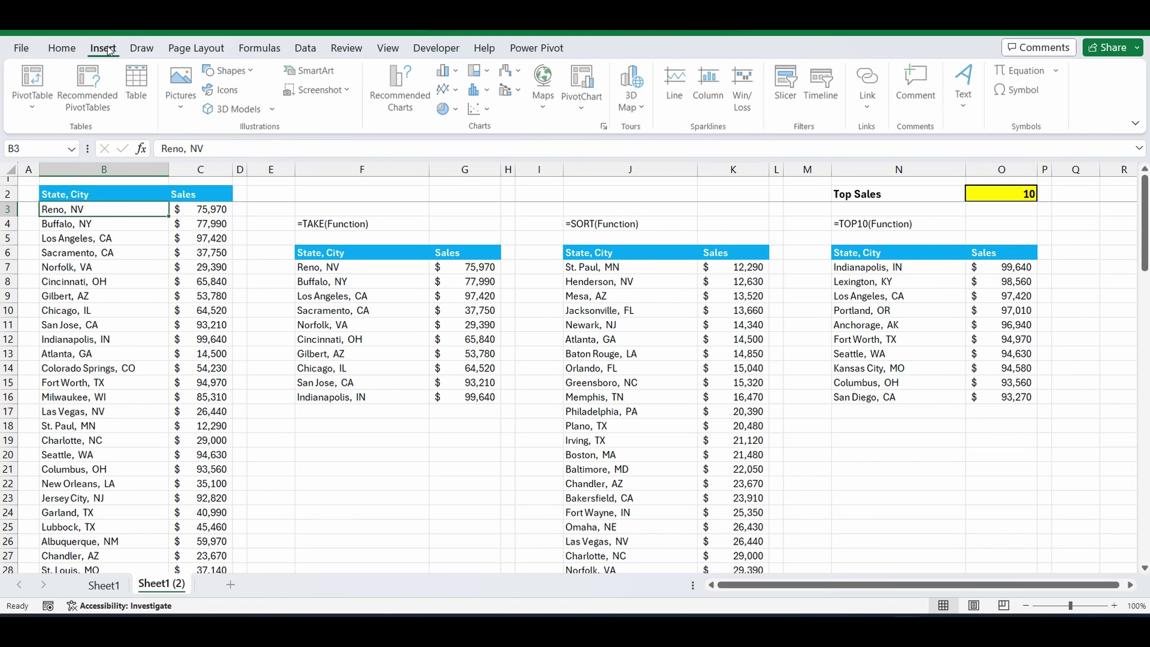
{"action": "left_click", "coordinate": [142, 83]}
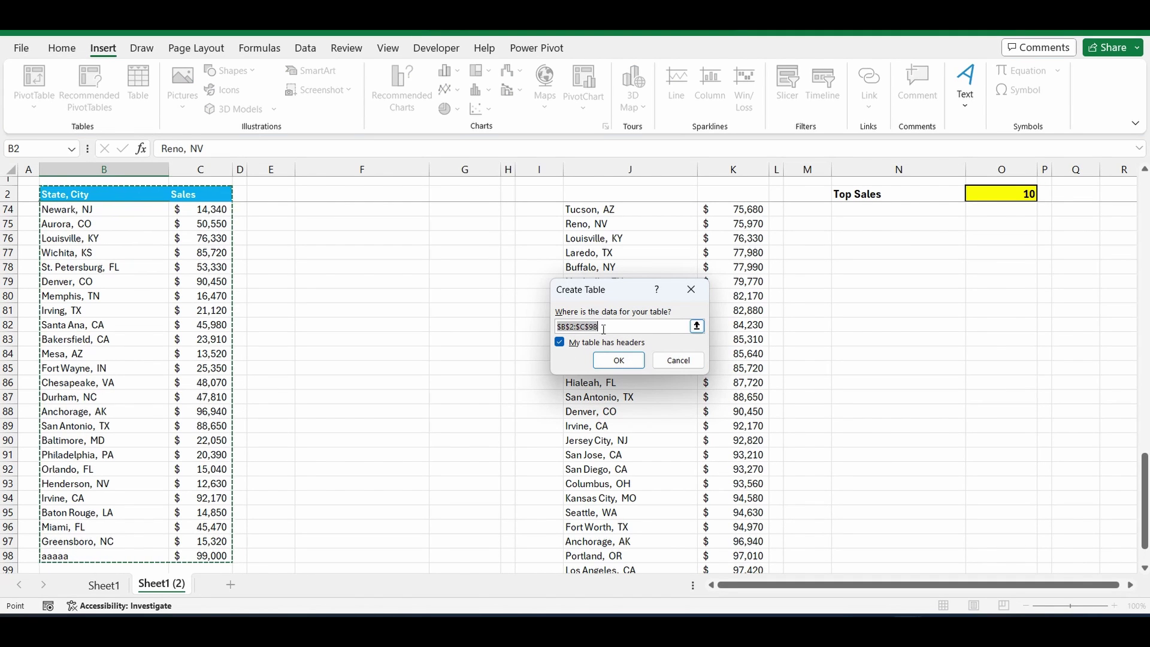
{"action": "left_click", "coordinate": [609, 361]}
{"action": "scroll", "coordinate": [321, 413], "scroll_direction": "up", "scroll_amount": 20}
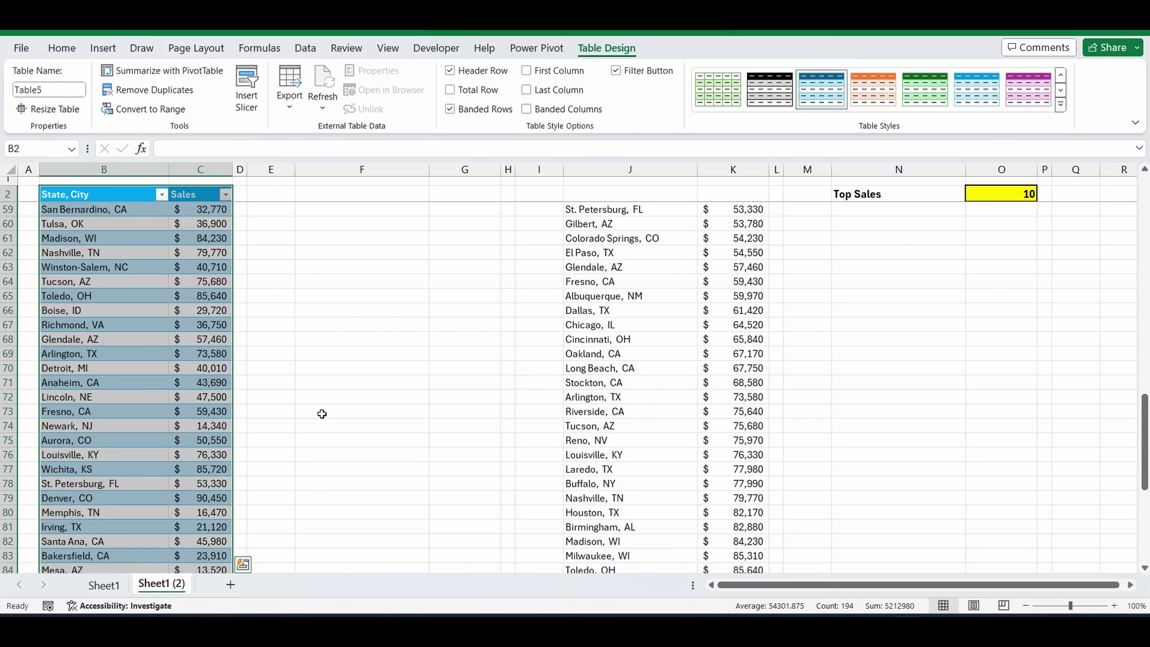
{"action": "scroll", "coordinate": [322, 414], "scroll_direction": "up", "scroll_amount": 1}
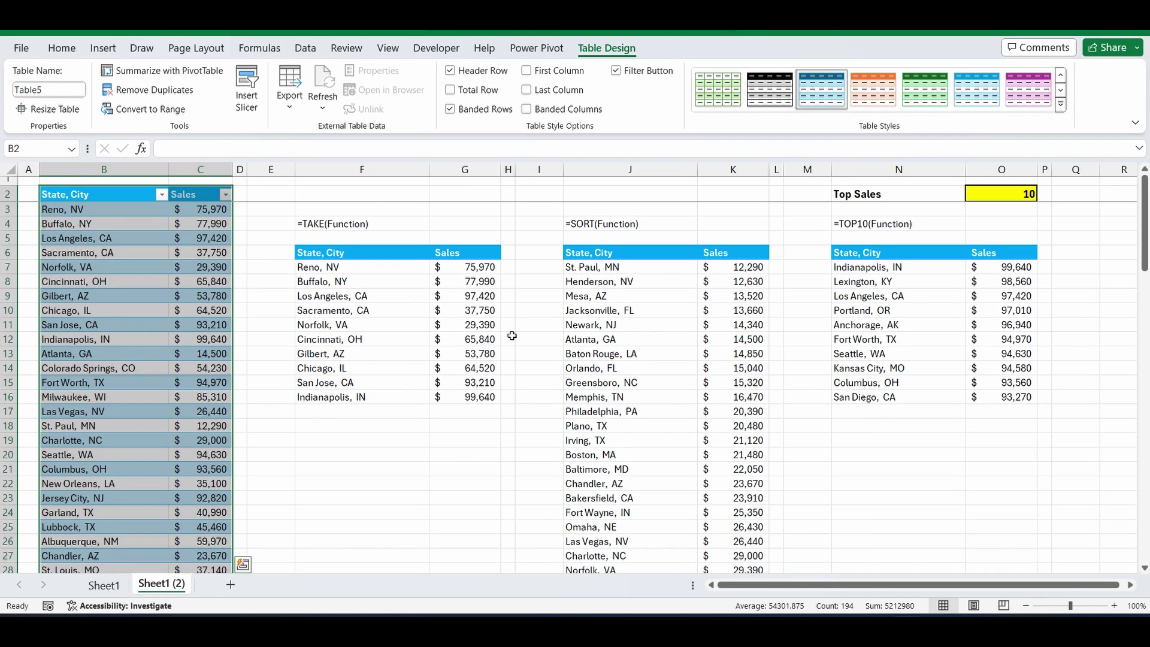
- Change the N7 formula's range end from C97 to C98 to include the 99,000 dummy row
{"action": "left_click", "coordinate": [842, 267]}
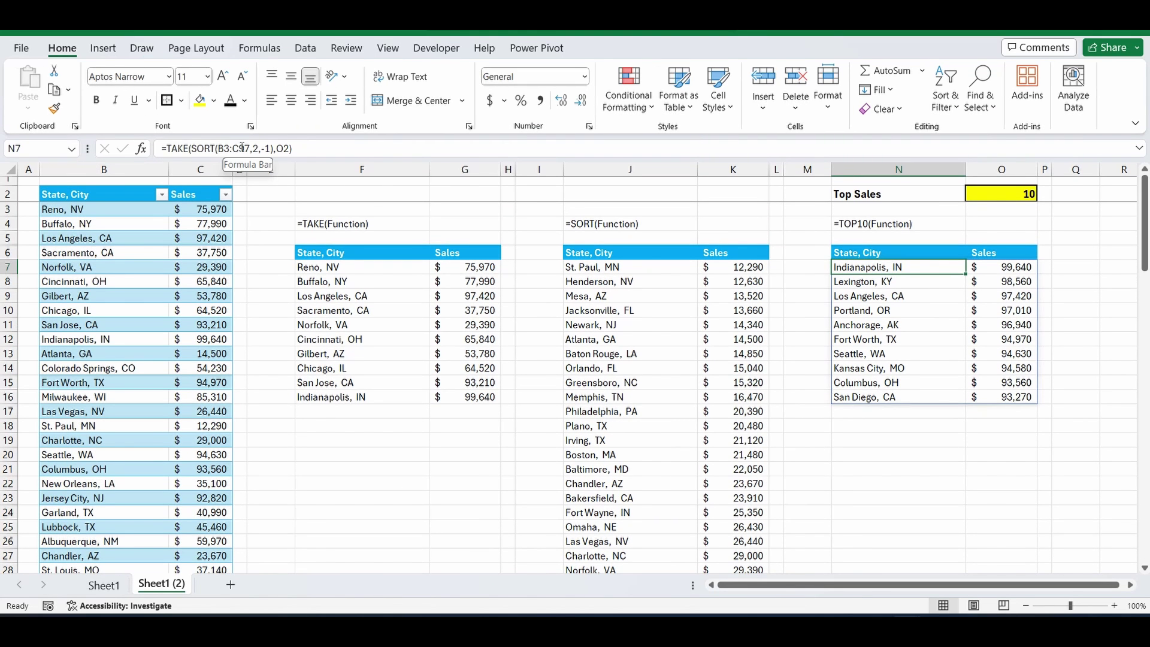
{"action": "left_click", "coordinate": [245, 149]}
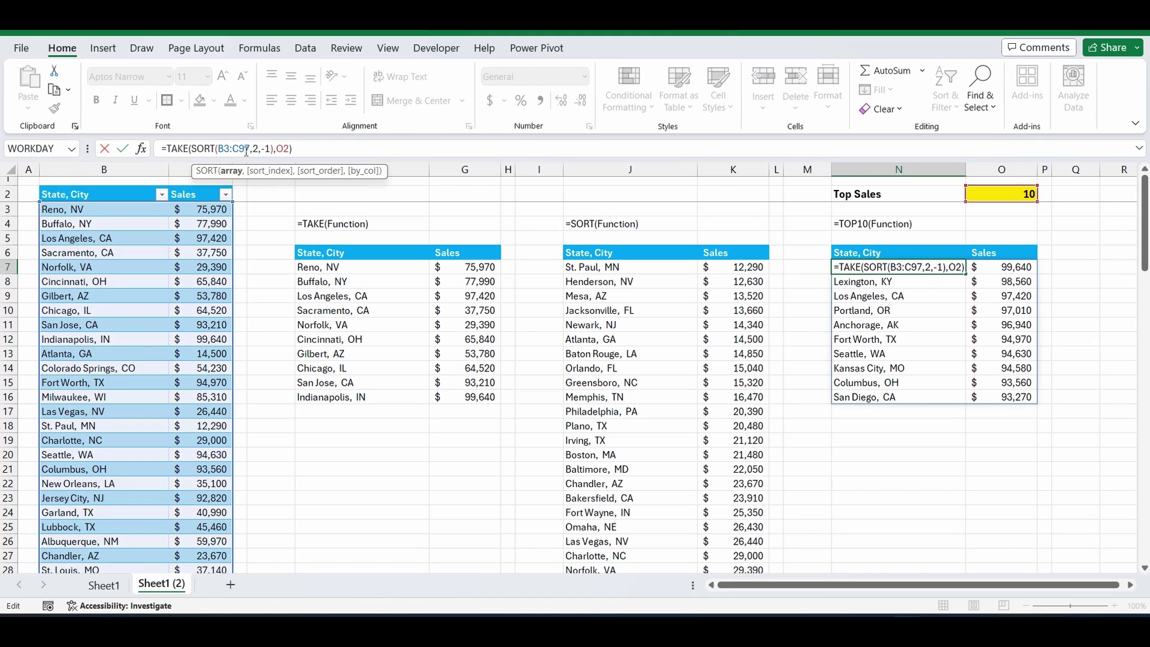
{"action": "key", "text": "BackSpace"}
{"action": "type", "text": "8"}
{"action": "key", "text": "Return"}
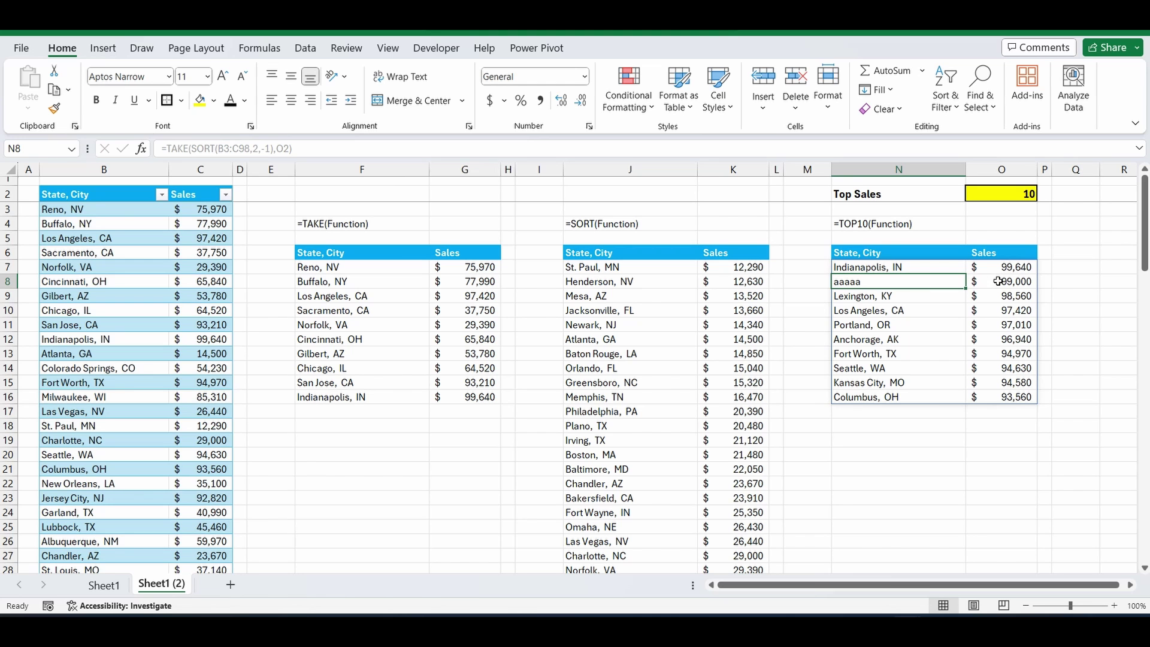
- Add a table row 'bbbbb' with sales of 98000 in B99:C99, correcting a mistyped 89000
{"action": "scroll", "coordinate": [155, 438], "scroll_direction": "down", "scroll_amount": 13}
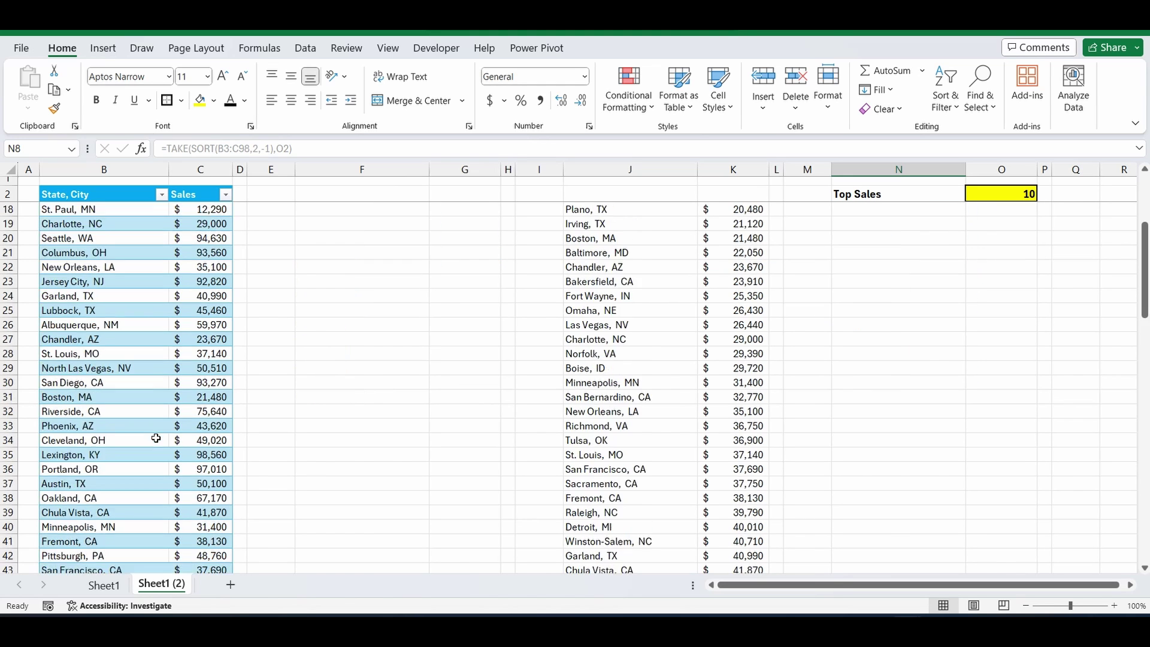
{"action": "scroll", "coordinate": [156, 438], "scroll_direction": "down", "scroll_amount": 15}
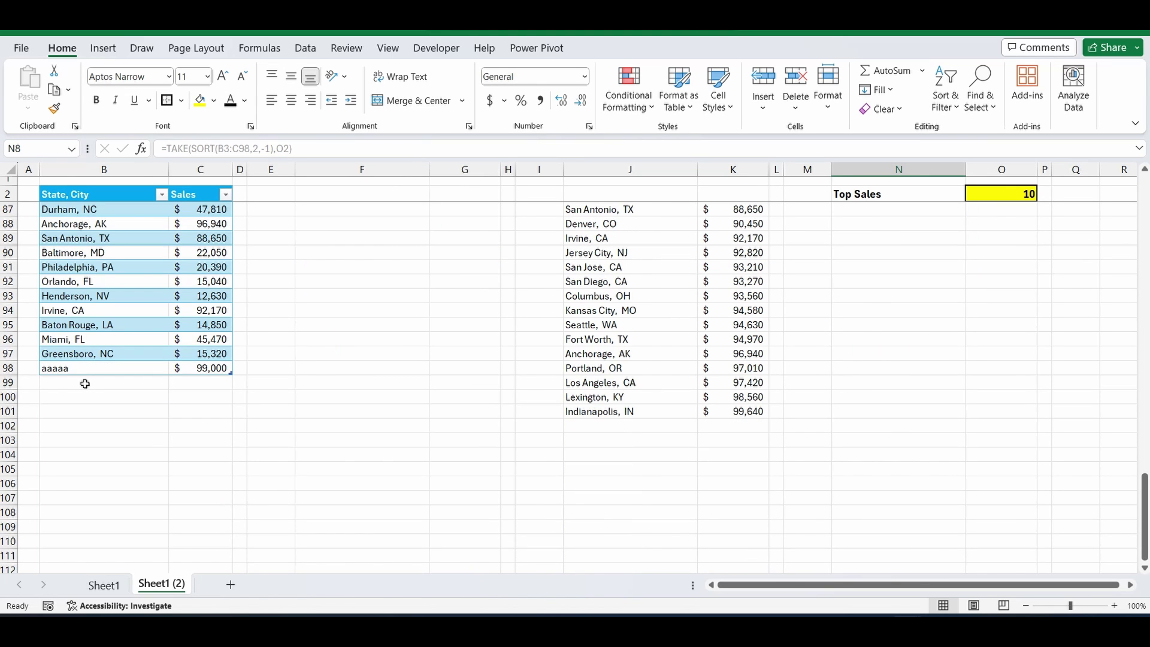
{"action": "left_click", "coordinate": [85, 384]}
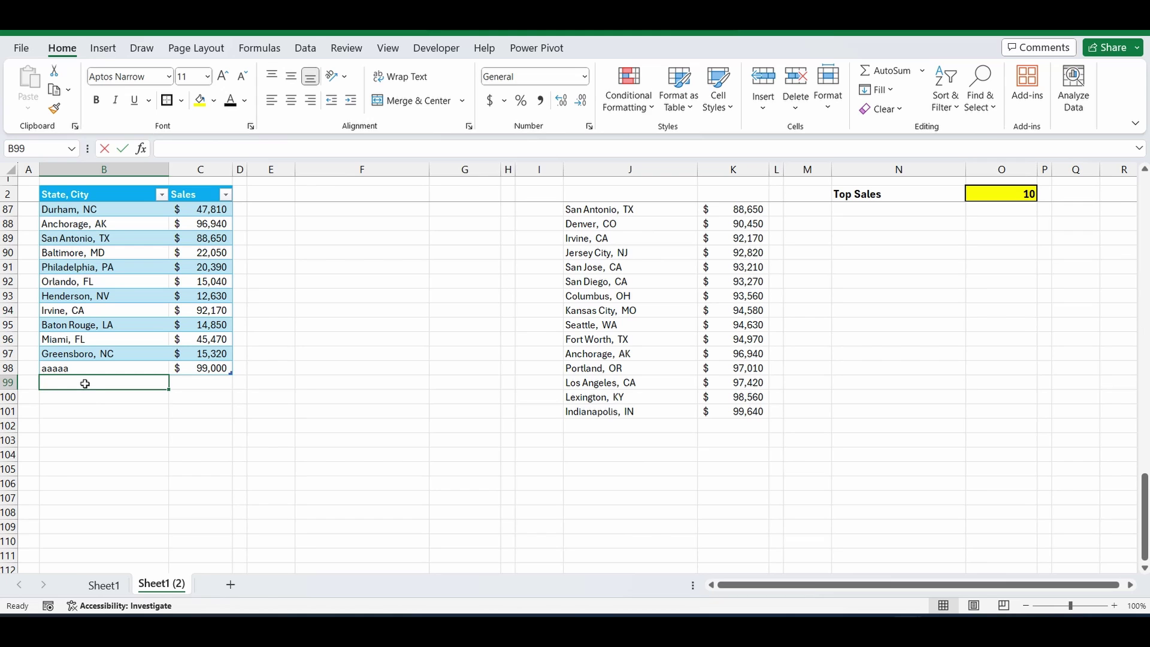
{"action": "type", "text": "bbbbb"}
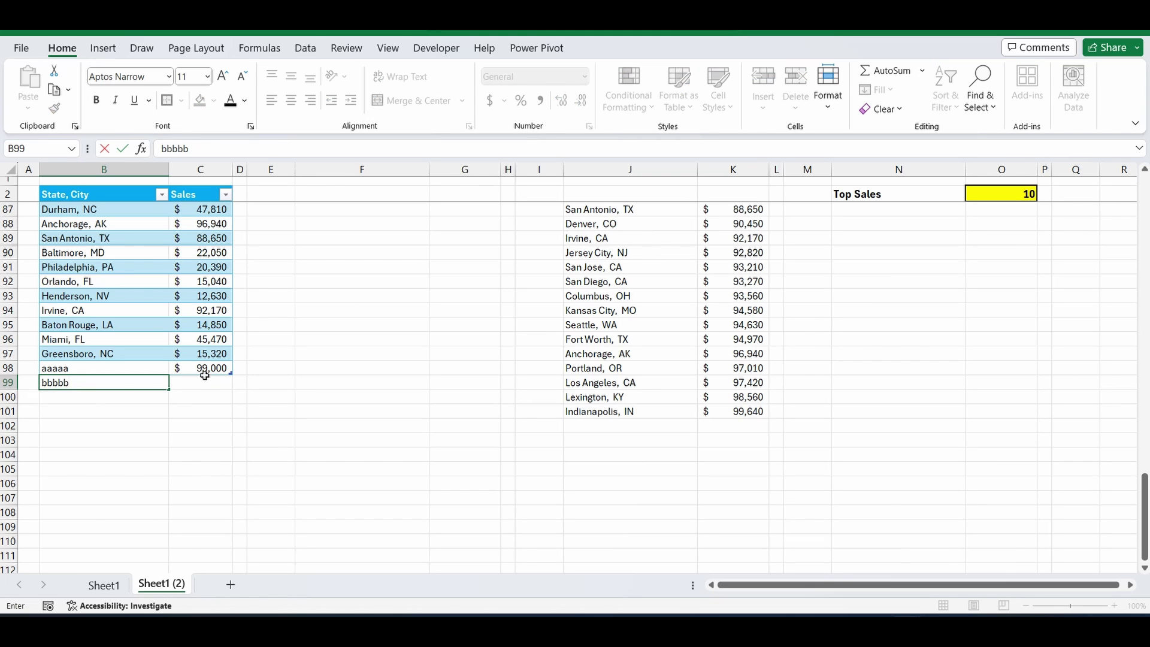
{"action": "left_click", "coordinate": [205, 385]}
{"action": "type", "text": "89000"}
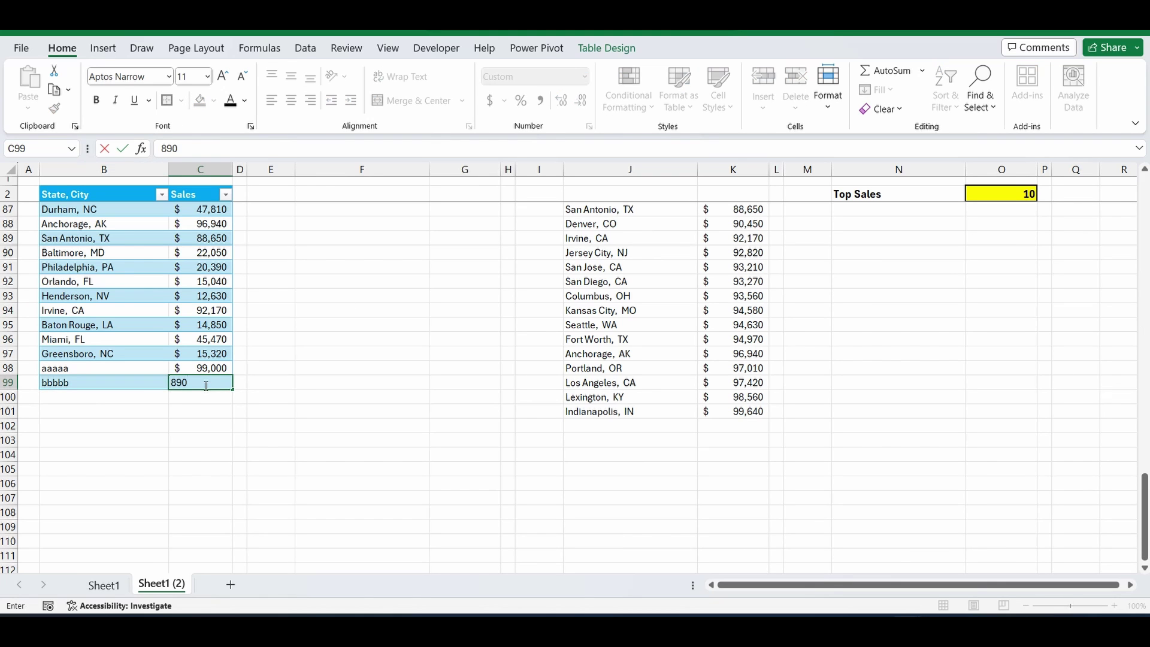
{"action": "key", "text": "BackSpace"}
{"action": "key", "text": "BackSpace"}
{"action": "key", "text": "BackSpace"}
{"action": "key", "text": "BackSpace"}
{"action": "key", "text": "BackSpace"}
{"action": "type", "text": "98000"}
{"action": "key", "text": "Return"}
{"action": "scroll", "coordinate": [908, 354], "scroll_direction": "up", "scroll_amount": 11}
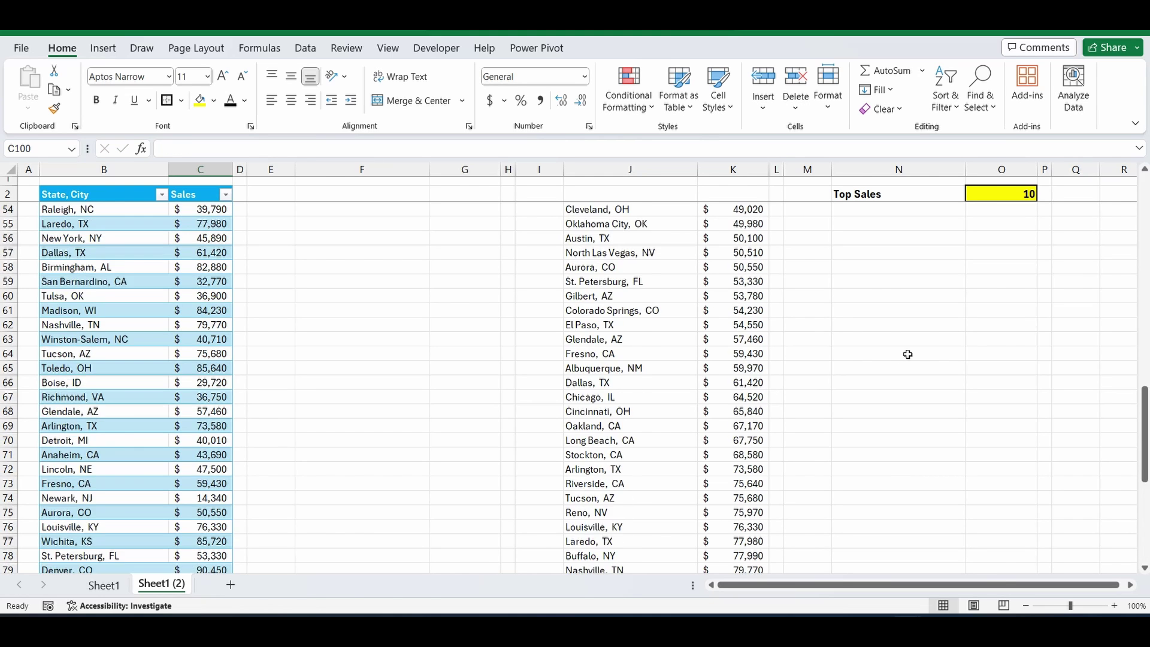
{"action": "scroll", "coordinate": [908, 354], "scroll_direction": "up", "scroll_amount": 17}
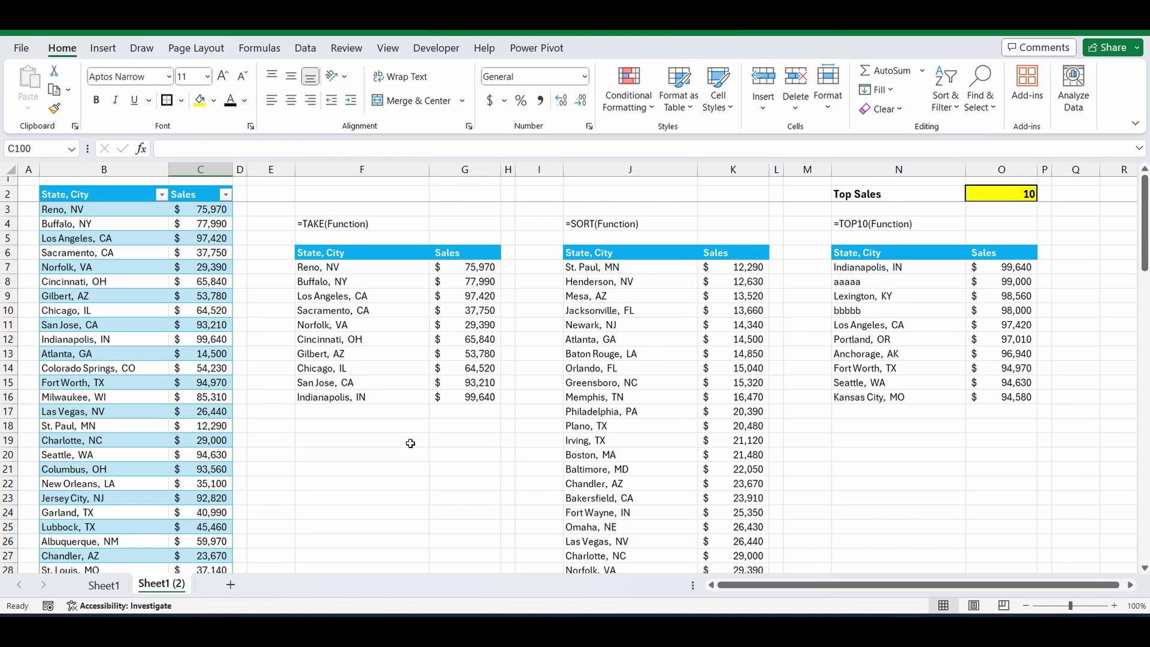
{"action": "left_click", "coordinate": [109, 586]}
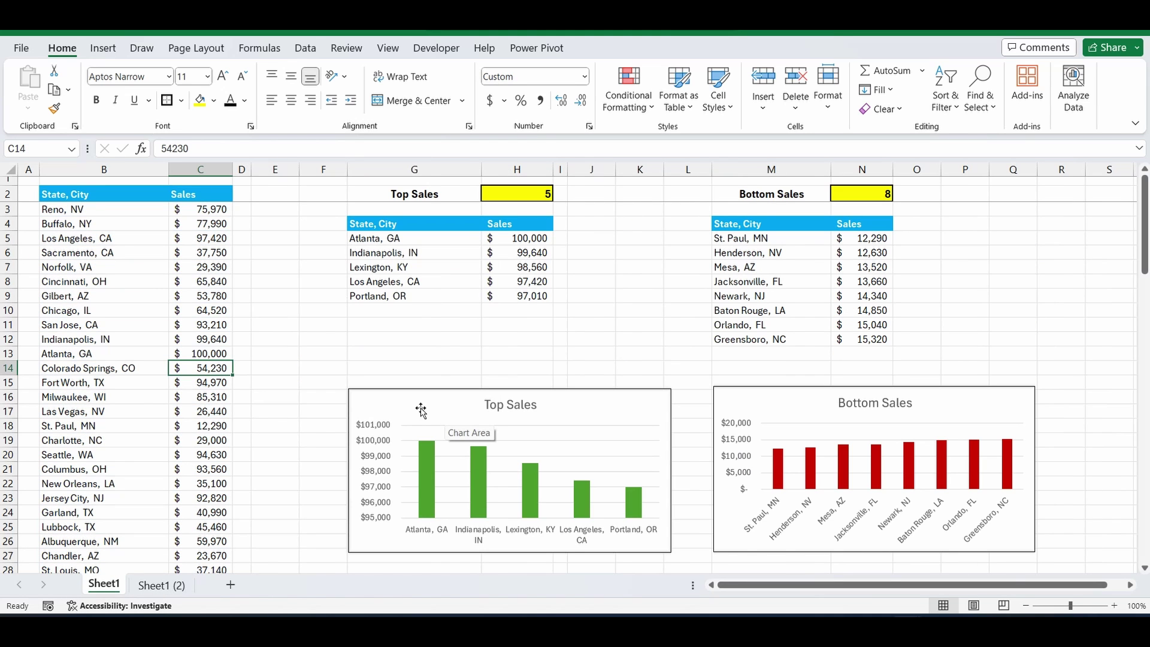
{"action": "left_click", "coordinate": [163, 587]}
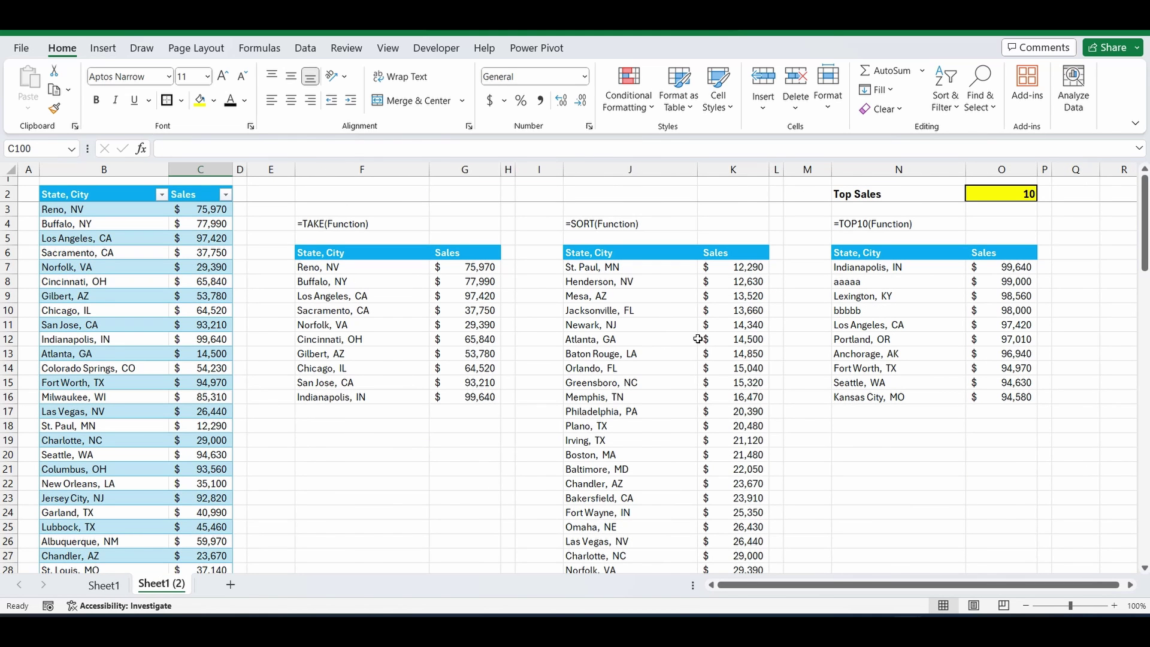
{"action": "left_click", "coordinate": [860, 268]}
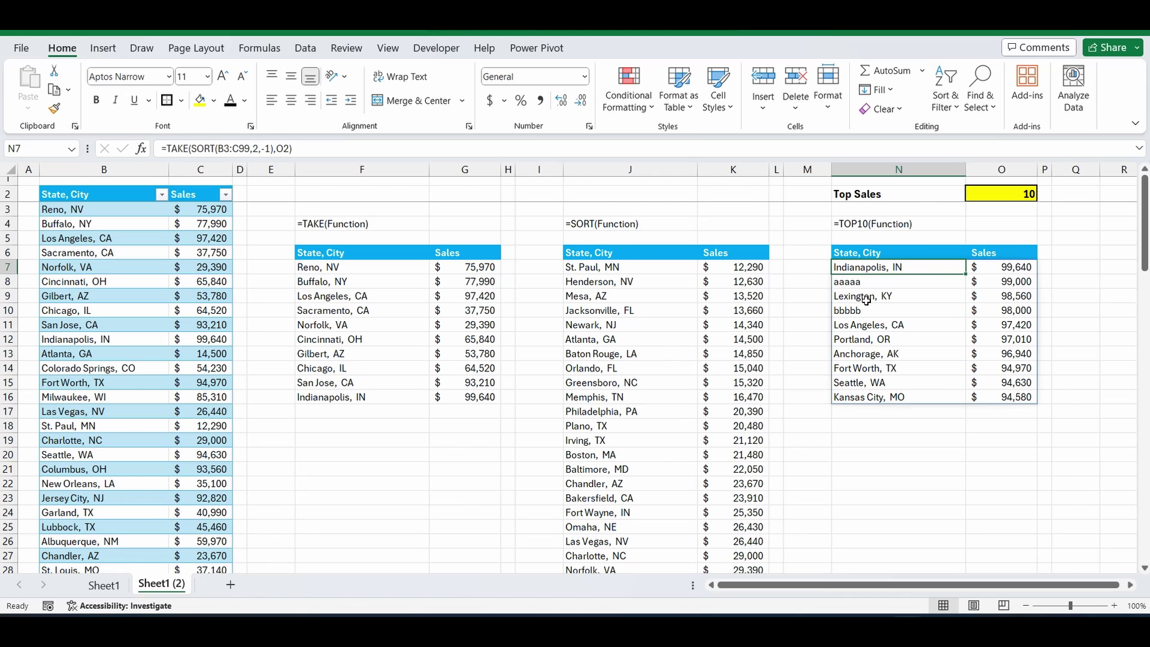
- Insert a 2-D clustered column chart of the top-10 sales and position it over the TAKE/SORT results
{"action": "left_click", "coordinate": [103, 48]}
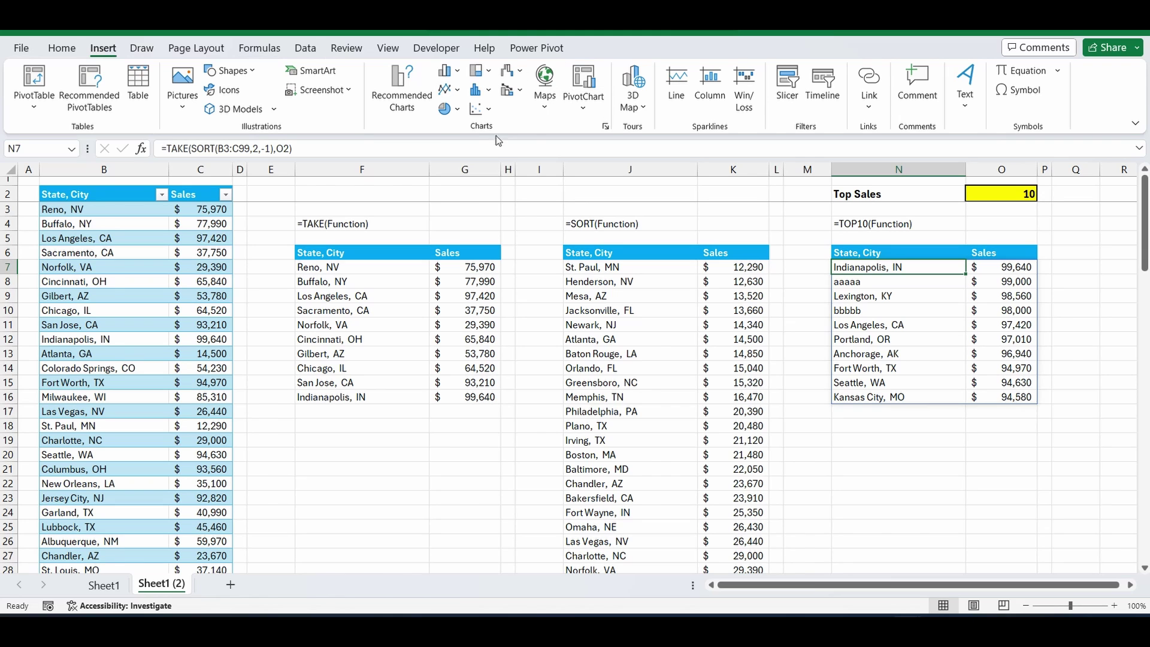
{"action": "left_click", "coordinate": [459, 71]}
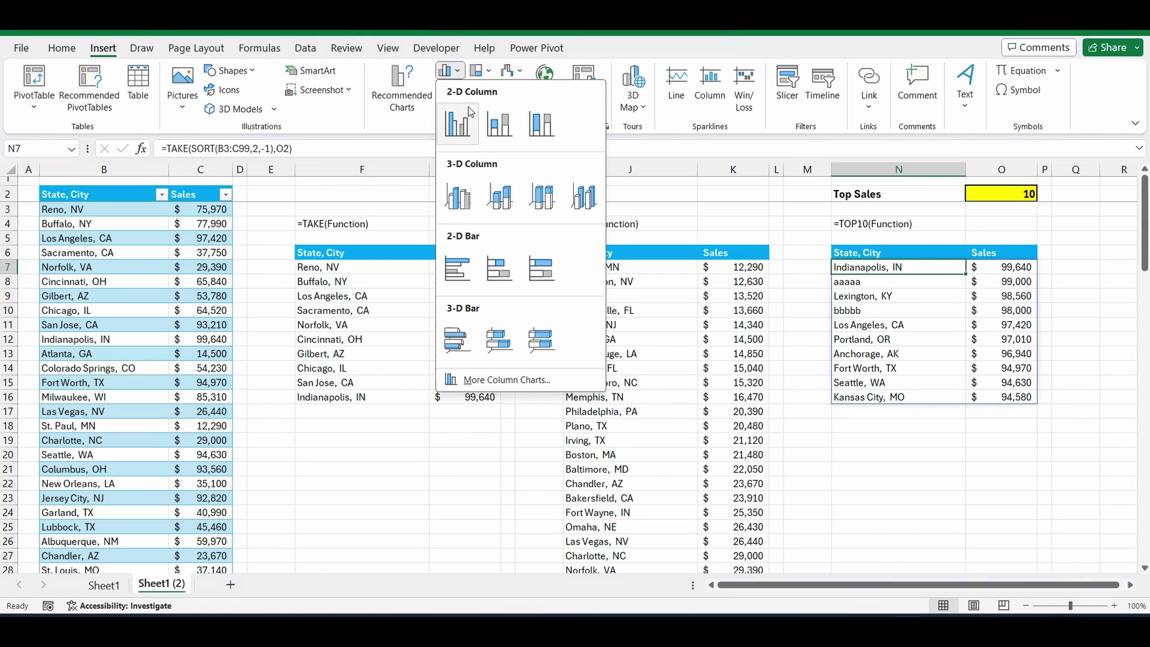
{"action": "left_click", "coordinate": [456, 124]}
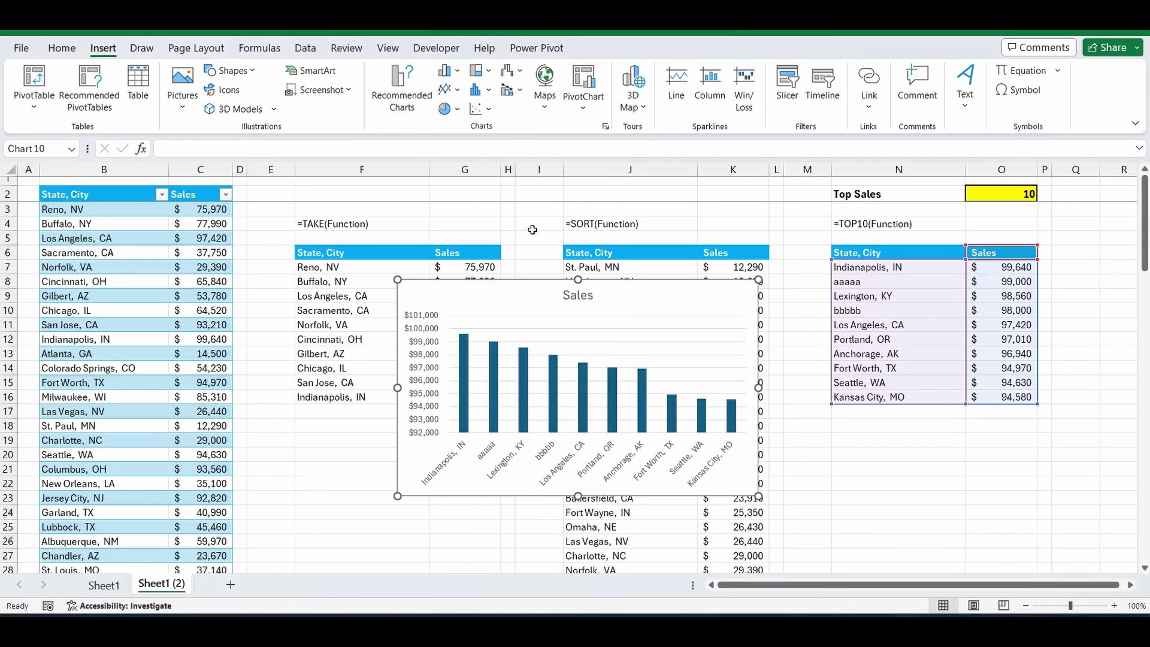
{"action": "left_click_drag", "start_coordinate": [498, 303], "coordinate": [477, 326]}
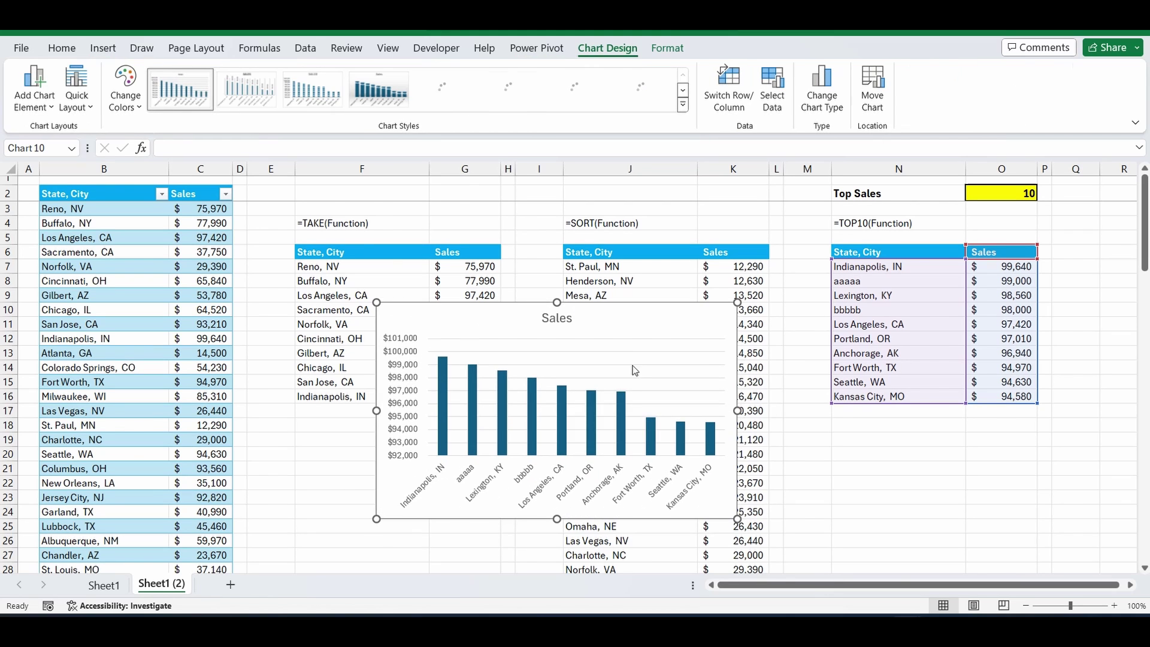
- Set Top Sales in O2 to 5 and move the chart left over columns B–G
{"action": "left_click", "coordinate": [990, 200]}
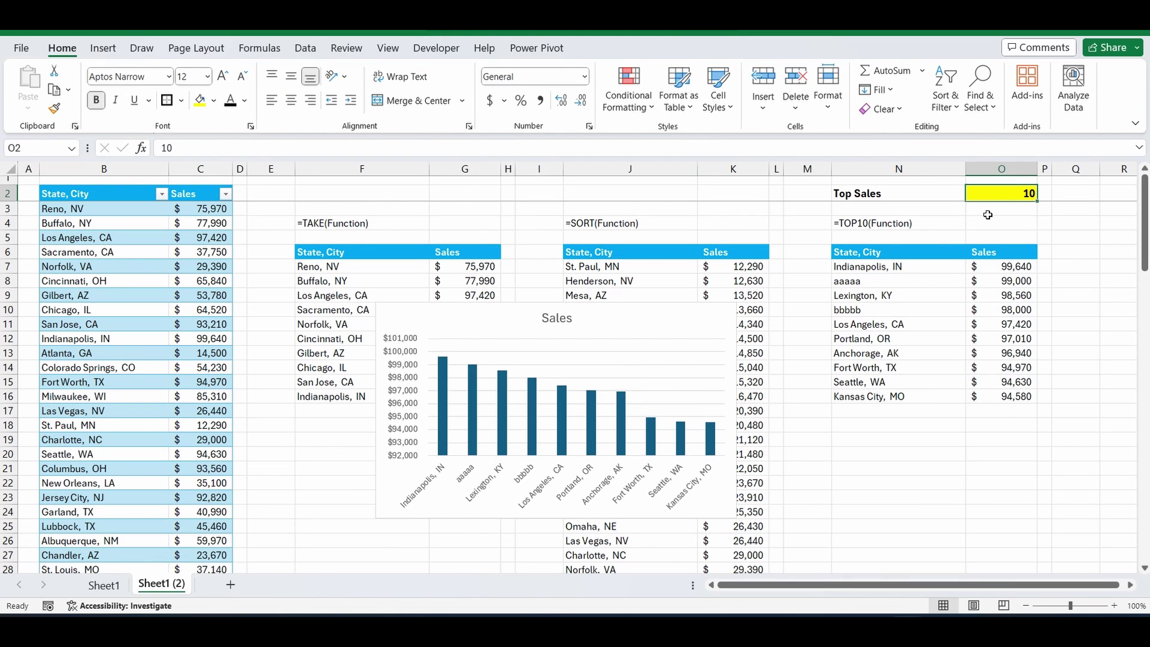
{"action": "type", "text": "5"}
{"action": "key", "text": "Return"}
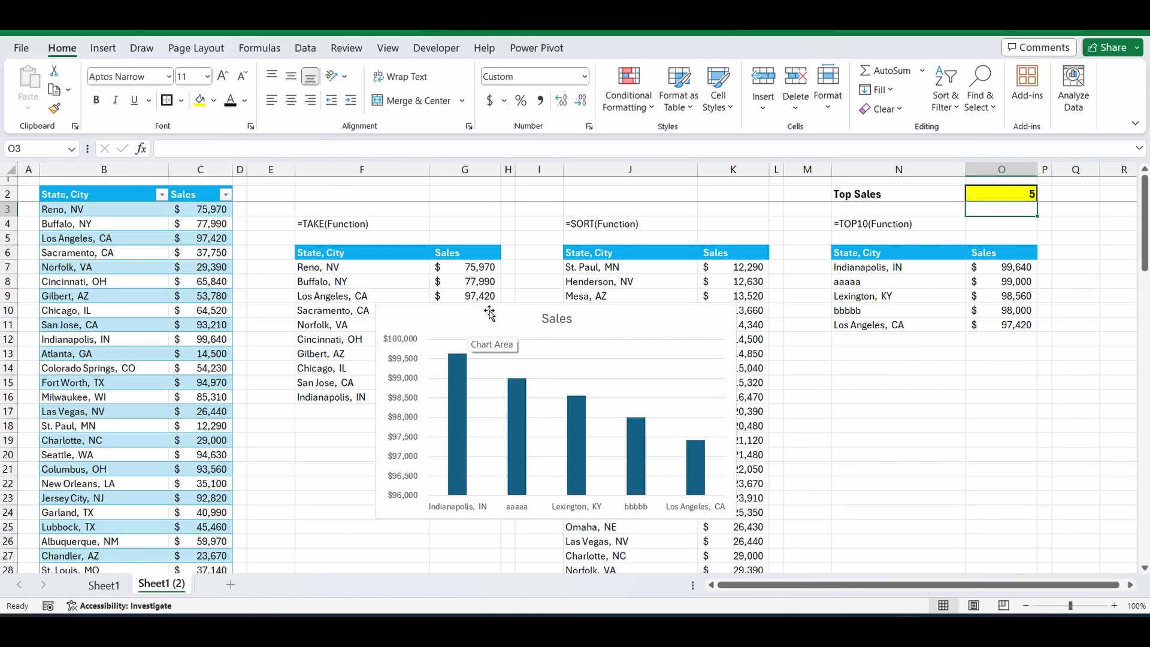
{"action": "left_click_drag", "start_coordinate": [458, 330], "coordinate": [186, 328]}
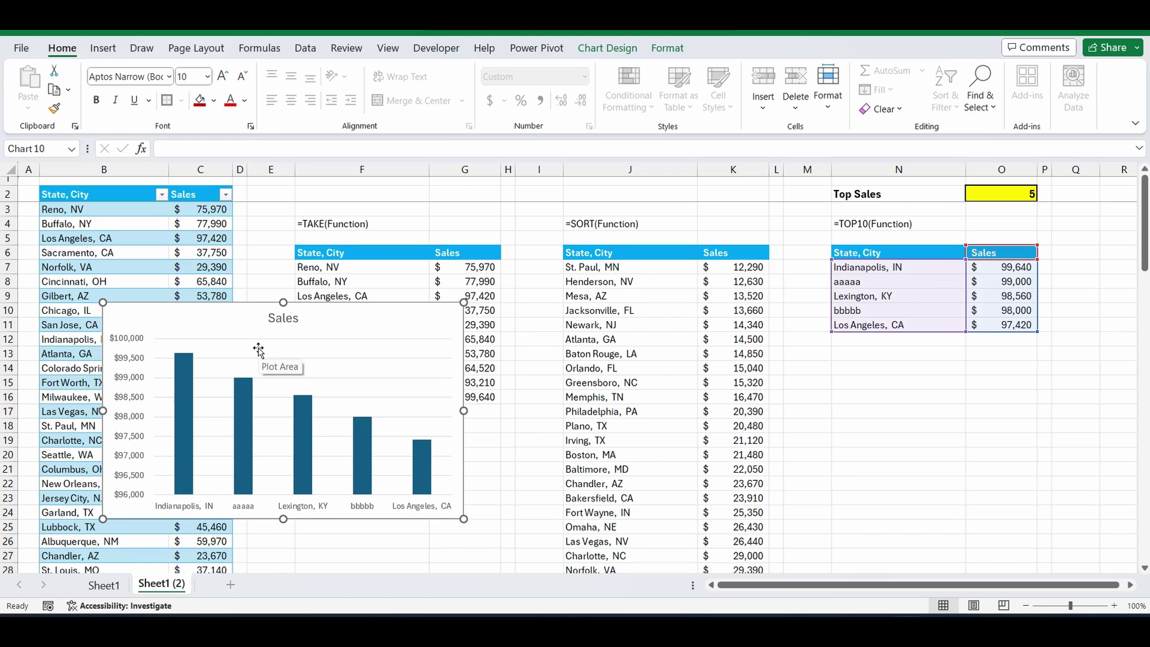
{"action": "left_click", "coordinate": [271, 209]}
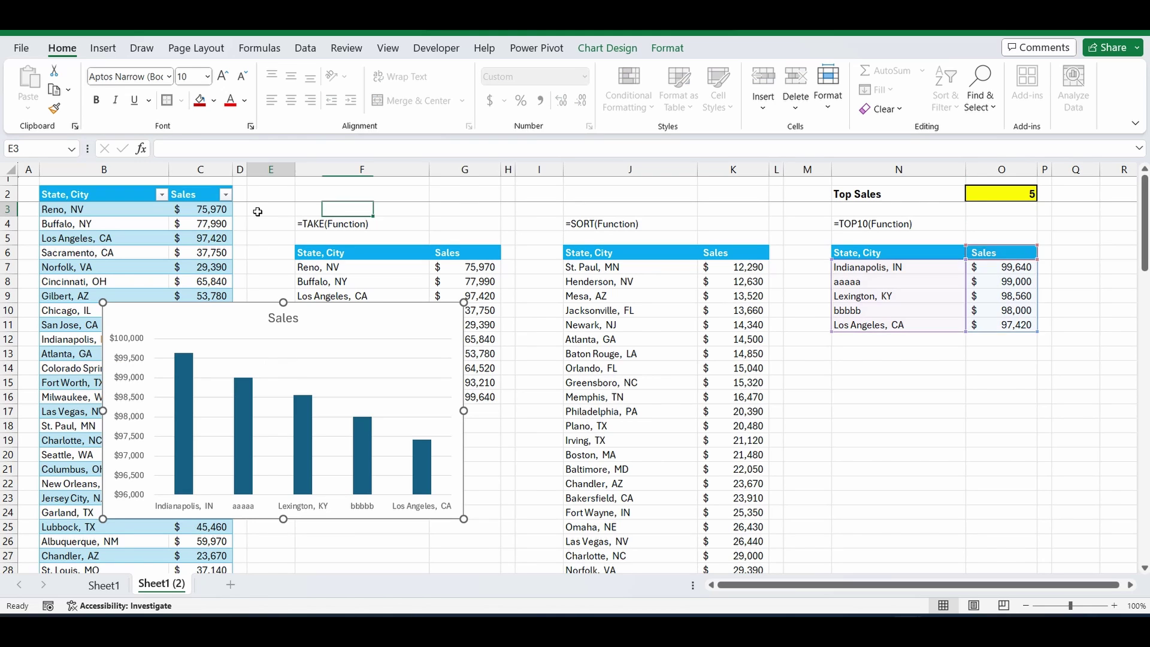